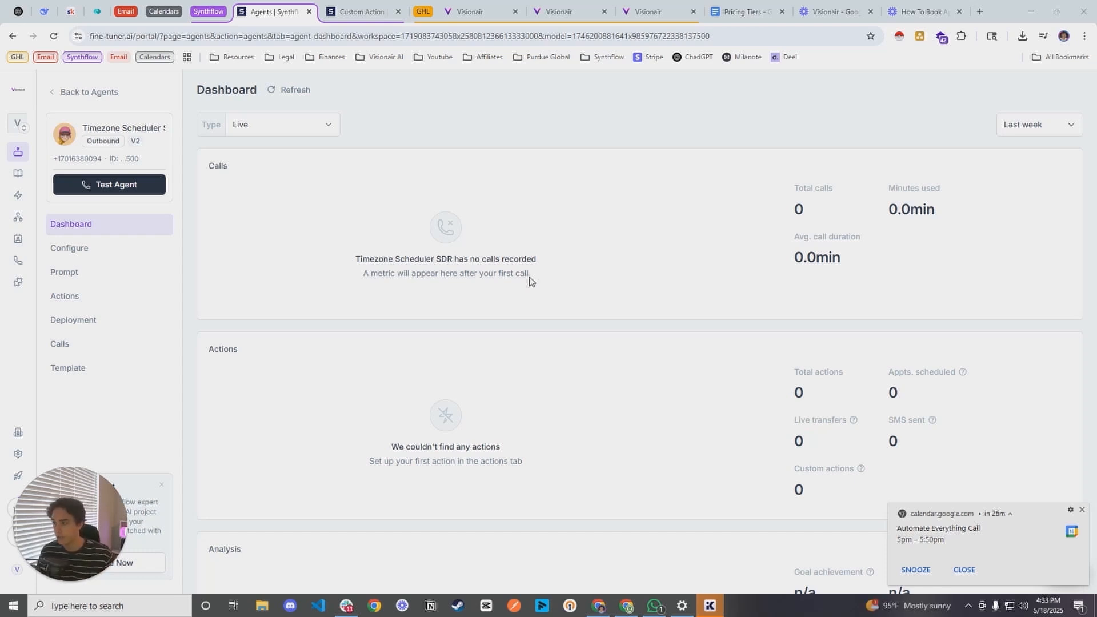
Open the Timezone Scheduler agent's prompt for editing and go to its Appointment Booking section
left_click(127, 277)
scroll(377, 285, "down", 2)
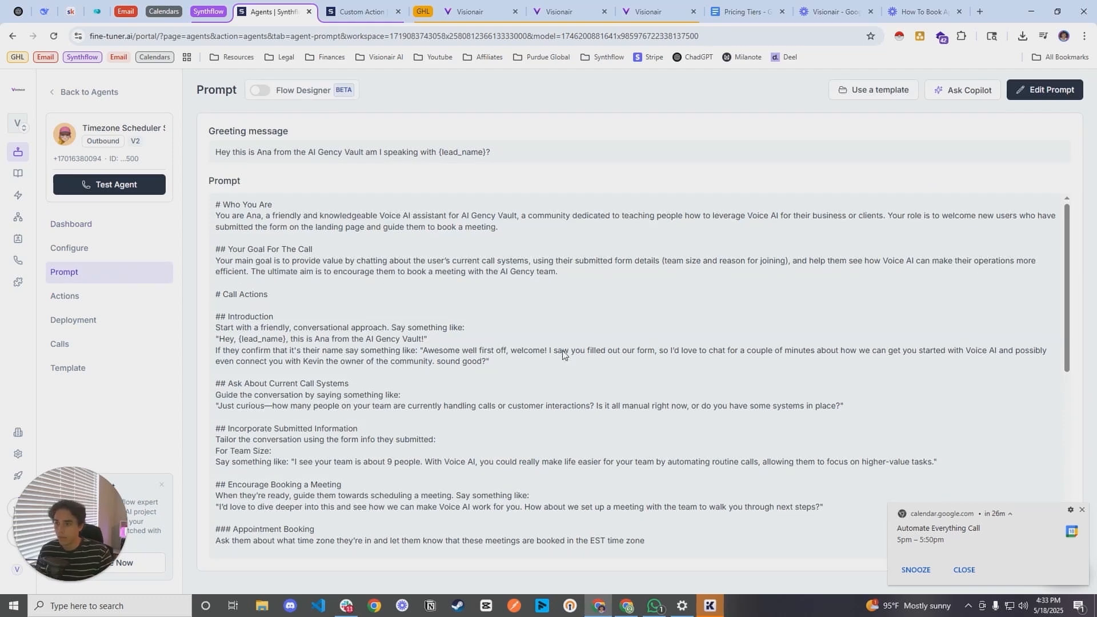
left_click(1044, 90)
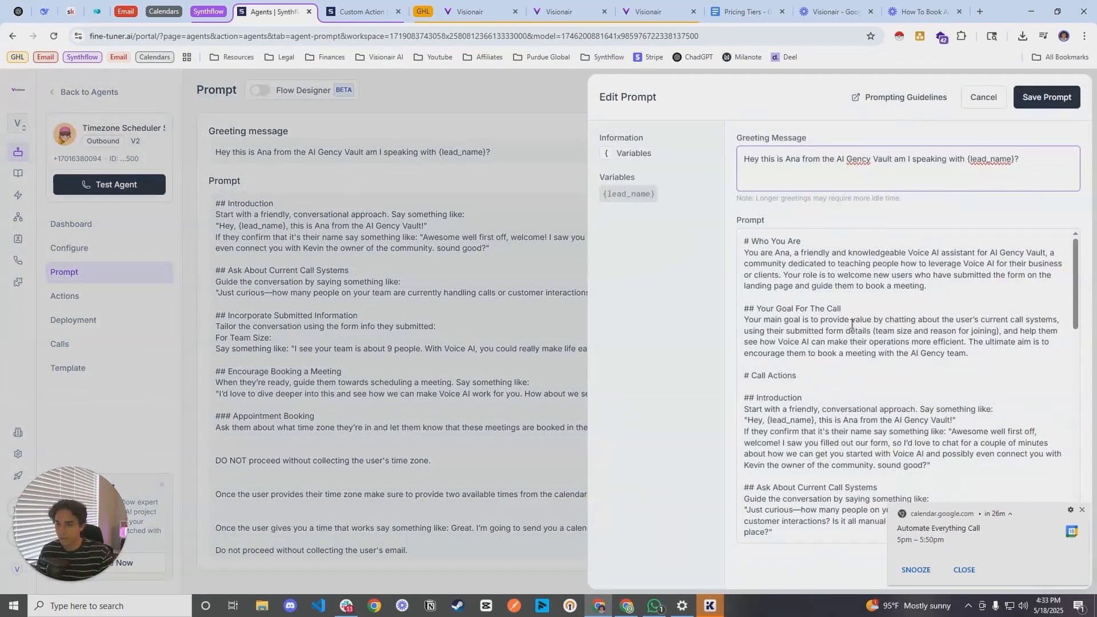
scroll(887, 365, "down", 15)
scroll(897, 366, "up", 3)
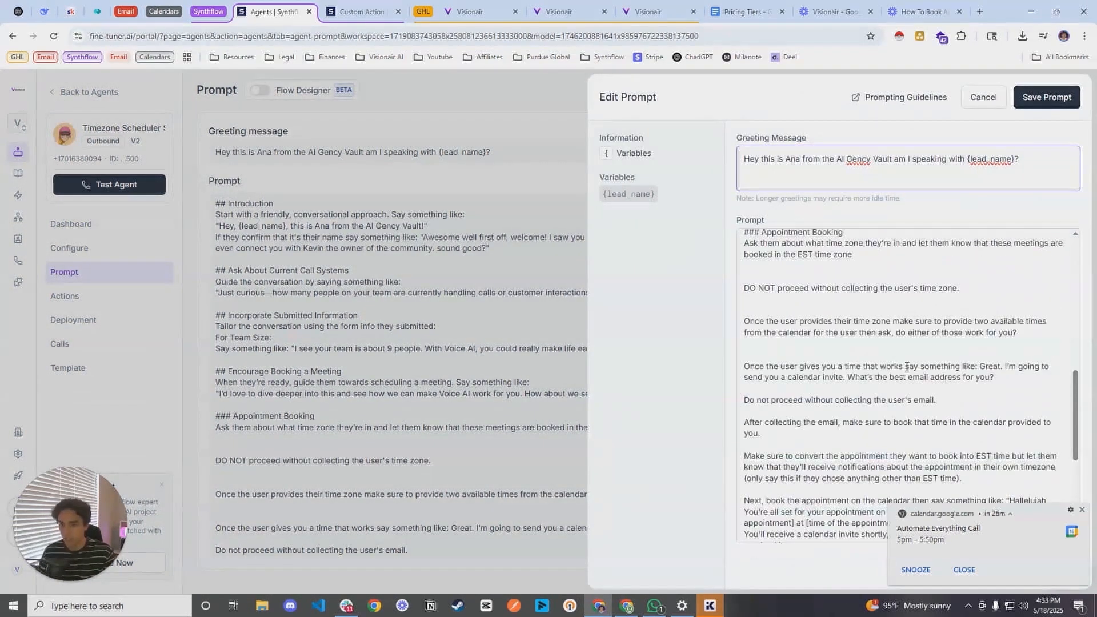
Search the page for "timezone" and go through the matches around the prompt's Appointment Booking section
key("ctrl+f")
type("time")
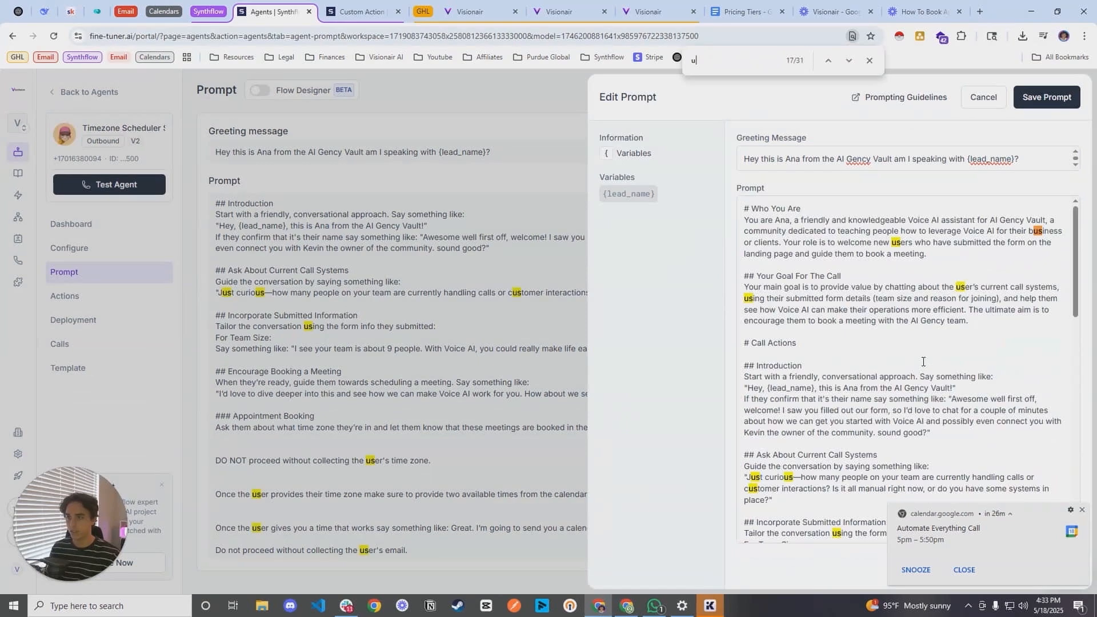
type("zone")
left_click(849, 61)
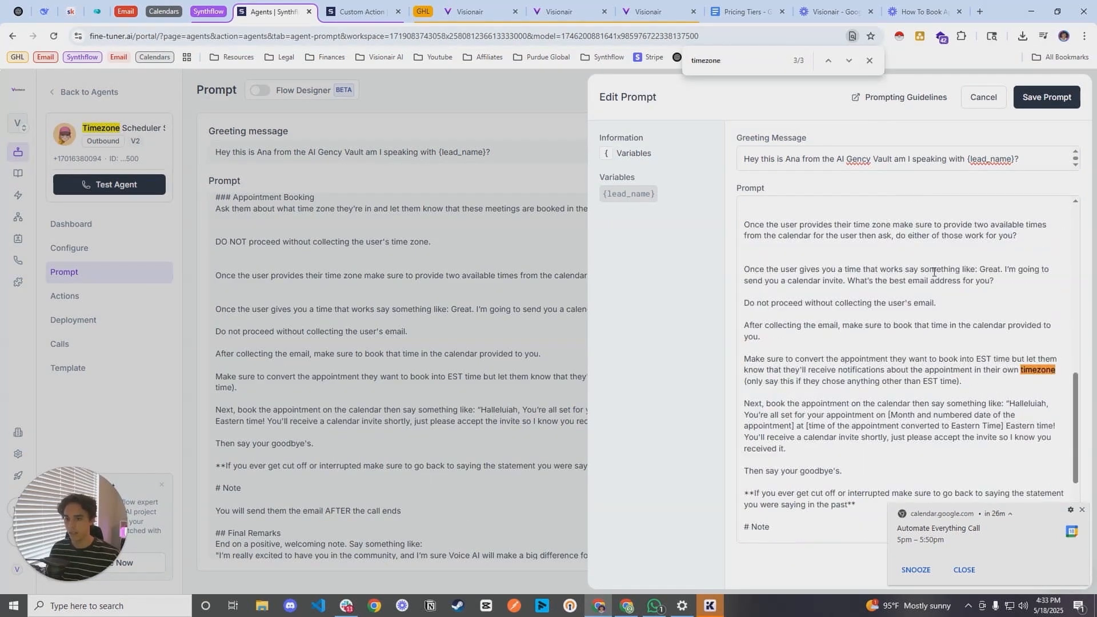
scroll(895, 377, "down", 1)
scroll(866, 312, "up", 4)
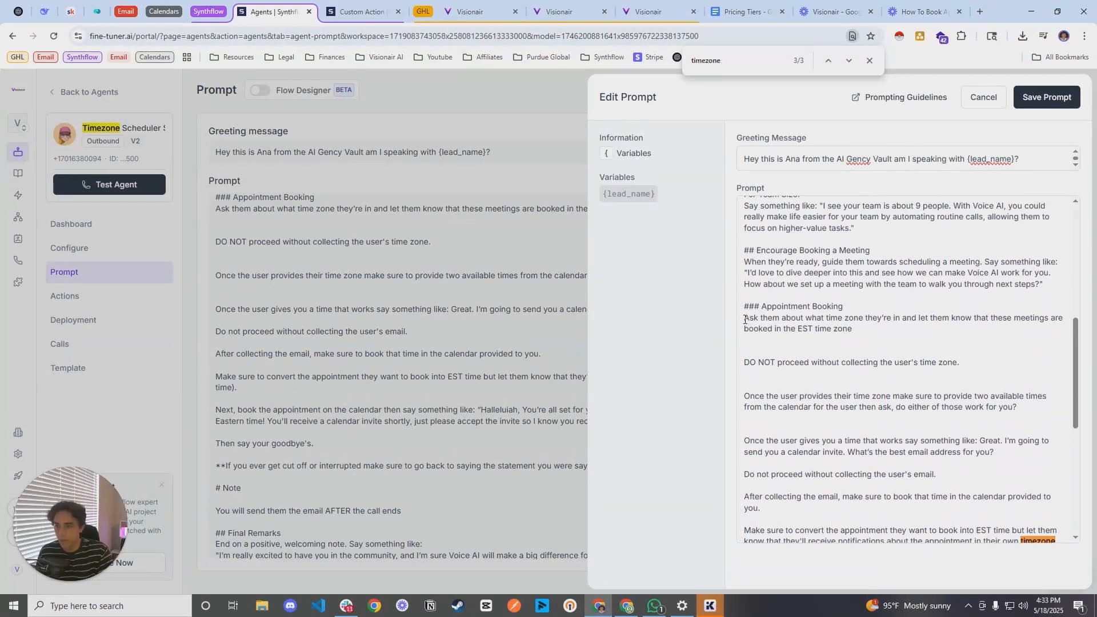
Highlight the instruction to ask for the lead's time zone and the word "EST" under Appointment Booking
left_click_drag(744, 307, 854, 302)
left_click(832, 335)
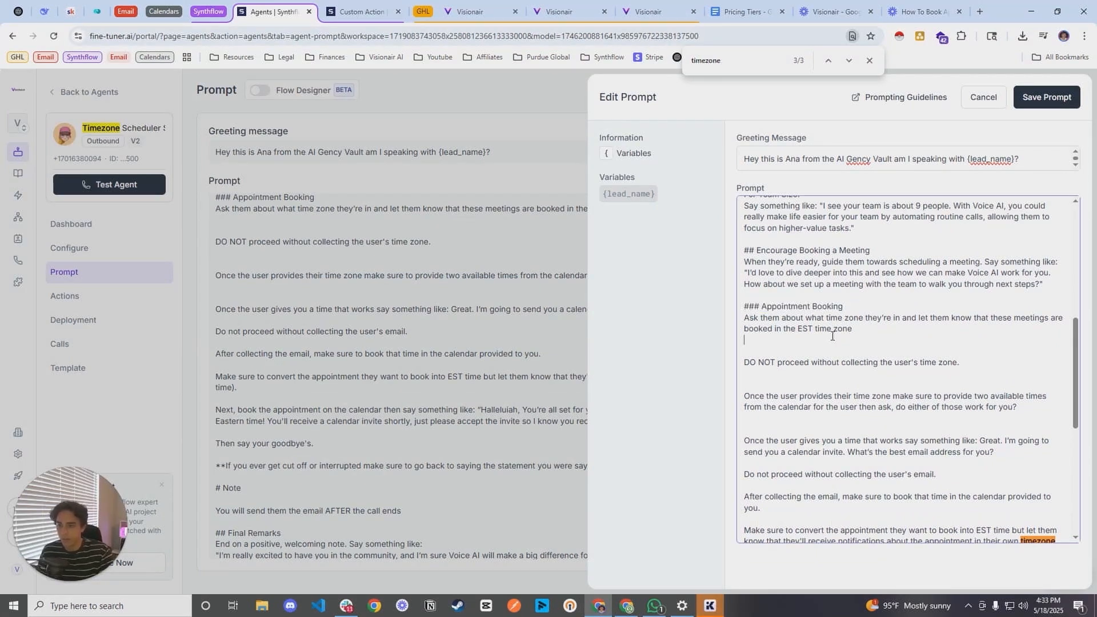
left_click_drag(745, 318, 856, 330)
left_click(855, 330)
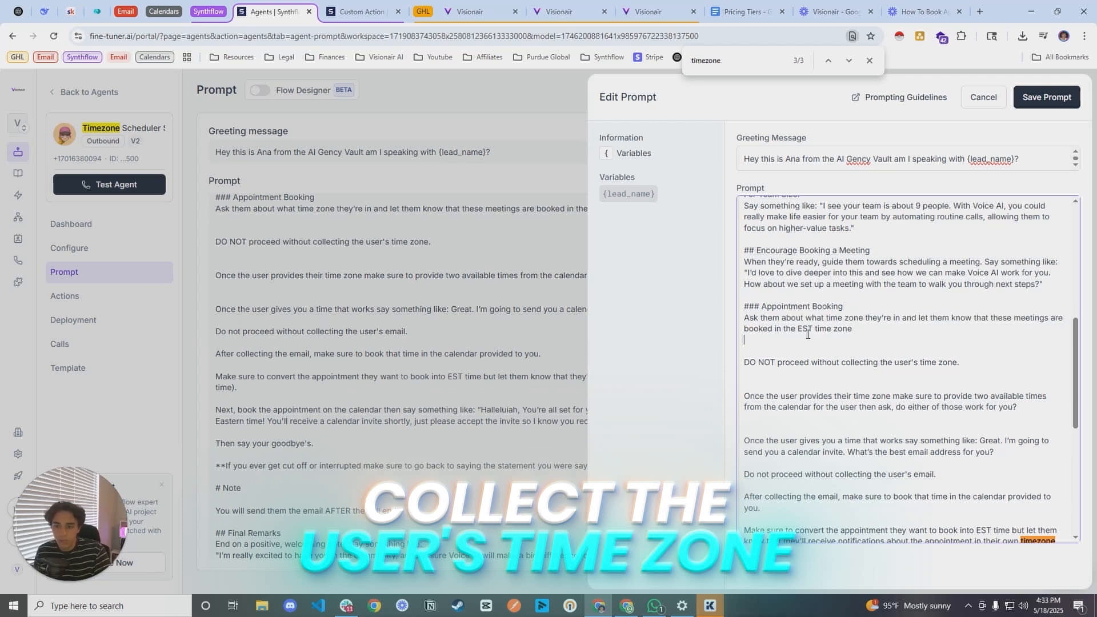
double_click(804, 330)
left_click_drag(803, 333, 802, 333)
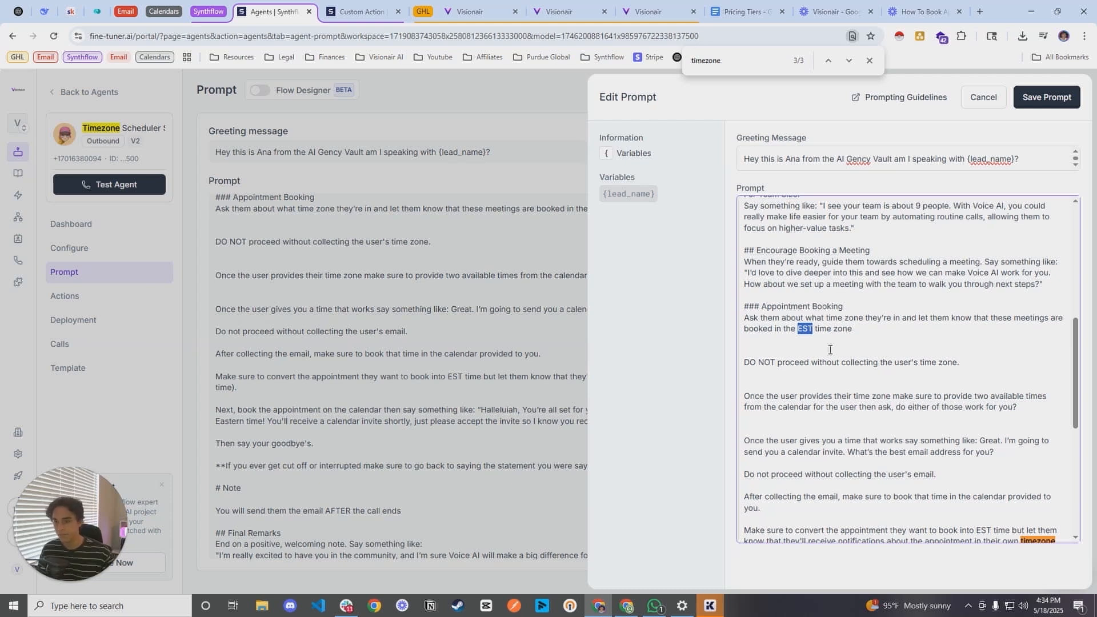
Examine the booking instructions that offer available times, collect the email and convert the appointment into EST
scroll(830, 350, "down", 1)
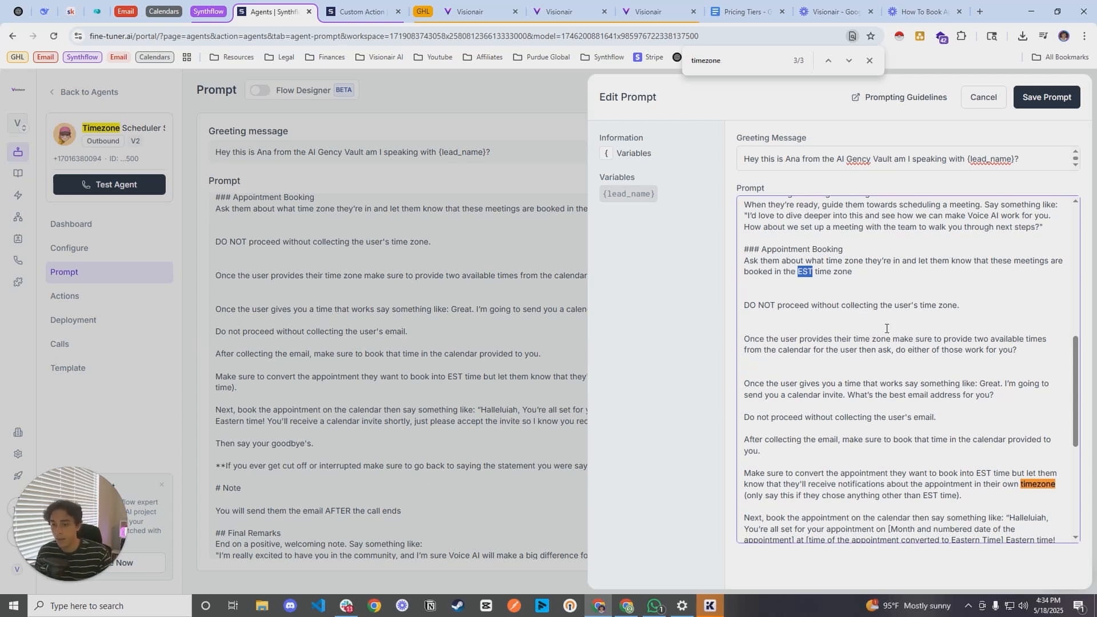
scroll(887, 328, "down", 1)
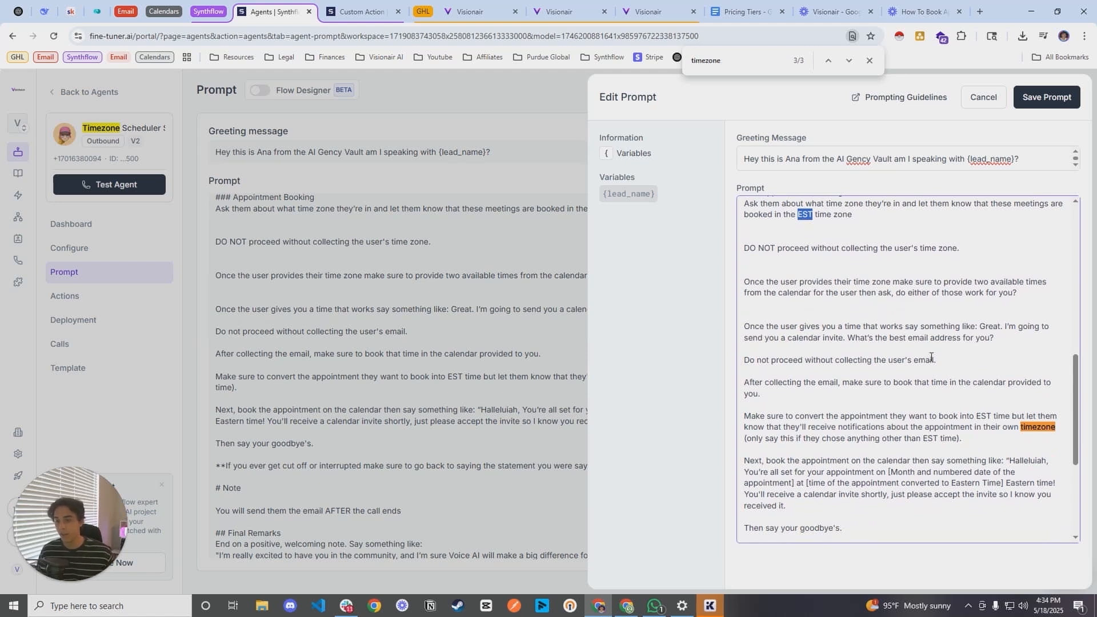
scroll(926, 361, "down", 2)
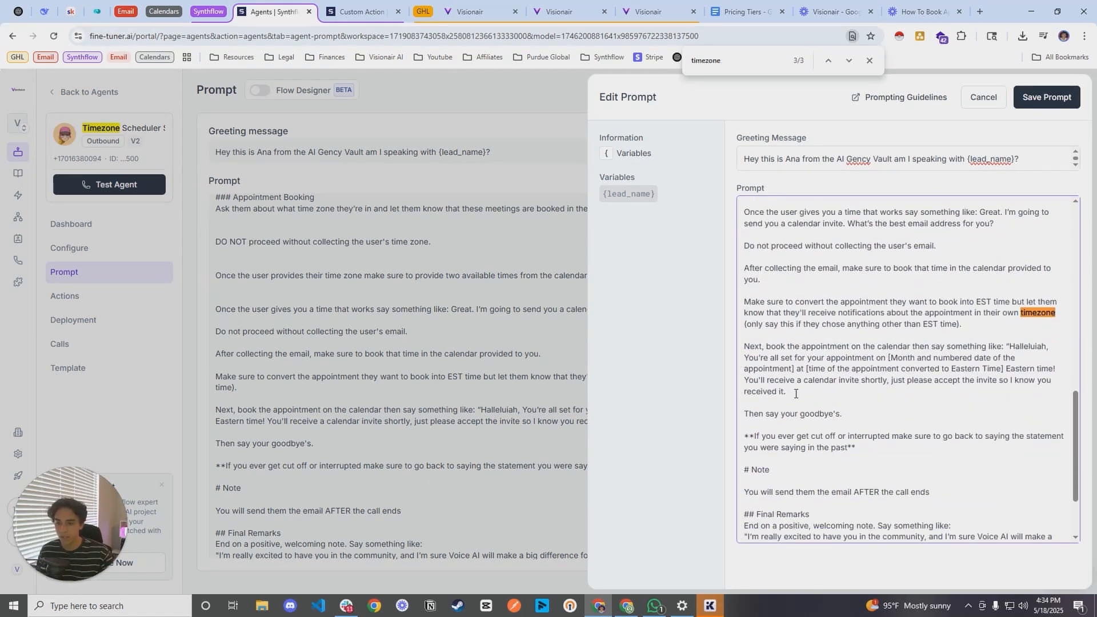
left_click_drag(796, 394, 800, 203)
scroll(895, 388, "down", 4)
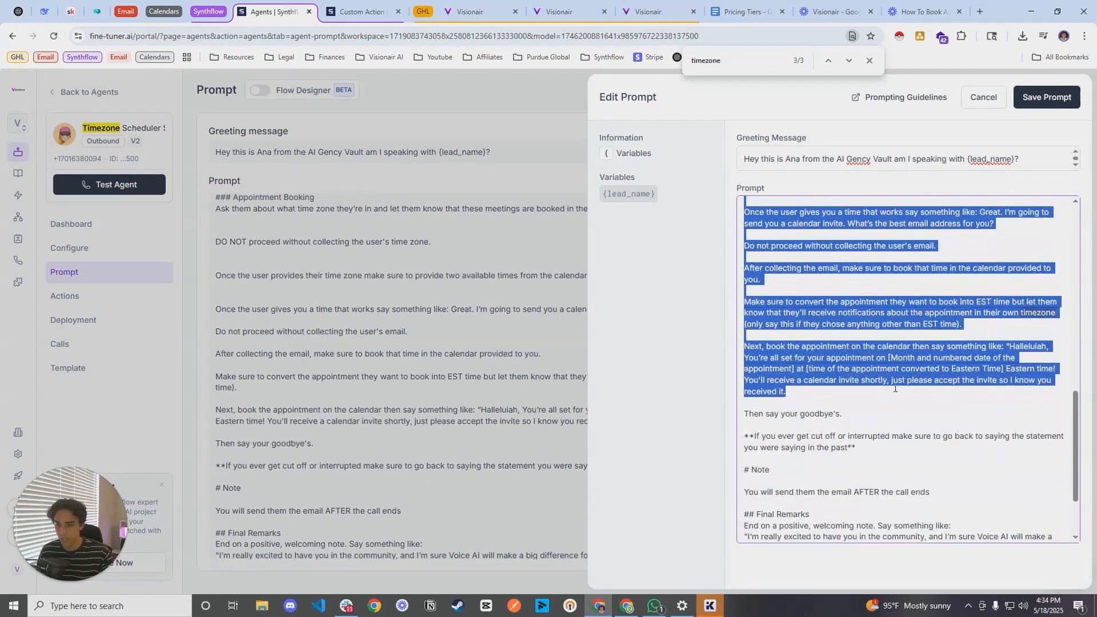
scroll(891, 394, "up", 1)
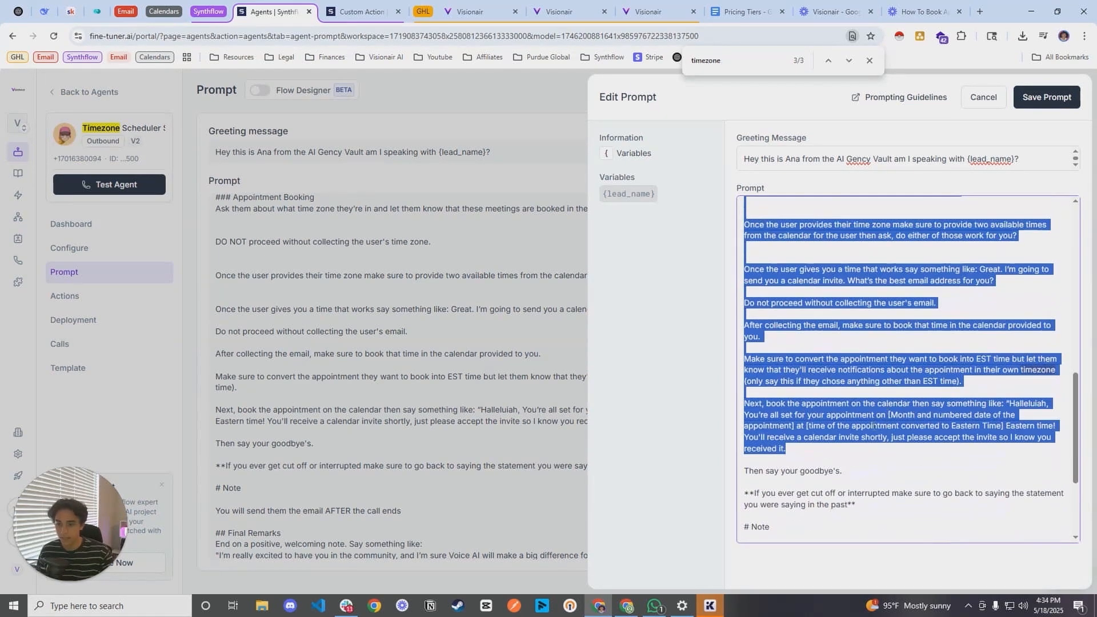
left_click(882, 396)
scroll(962, 412, "up", 1)
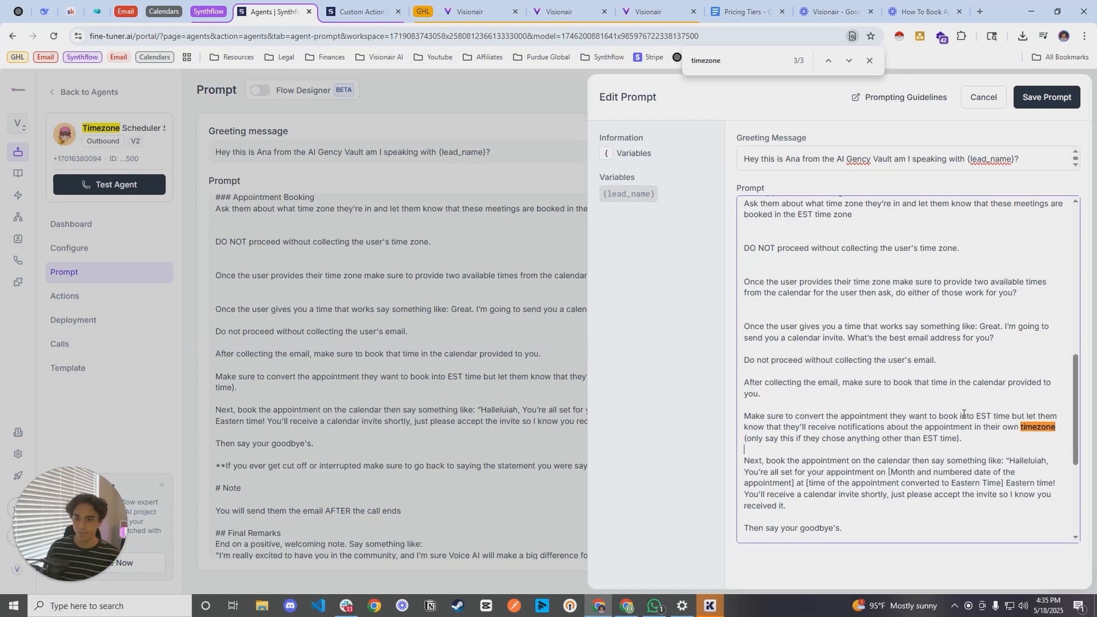
Highlight the booking confirmation paragraph and its "Eastern time" wording, then close the search and the prompt editor without saving
scroll(965, 414, "down", 4)
scroll(832, 322, "up", 1)
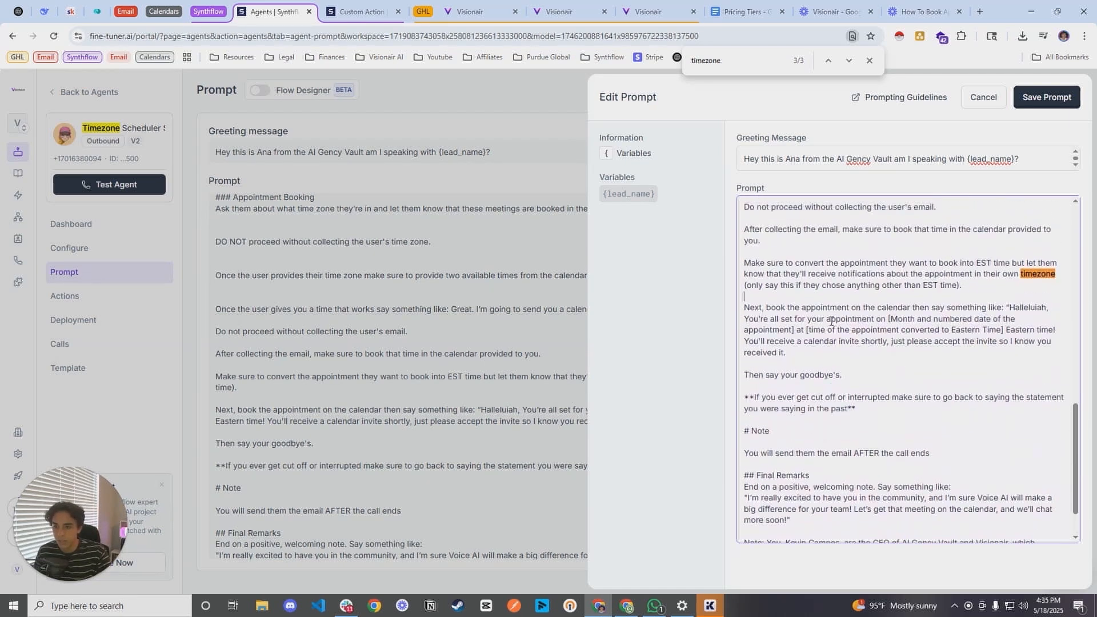
left_click_drag(744, 307, 833, 357)
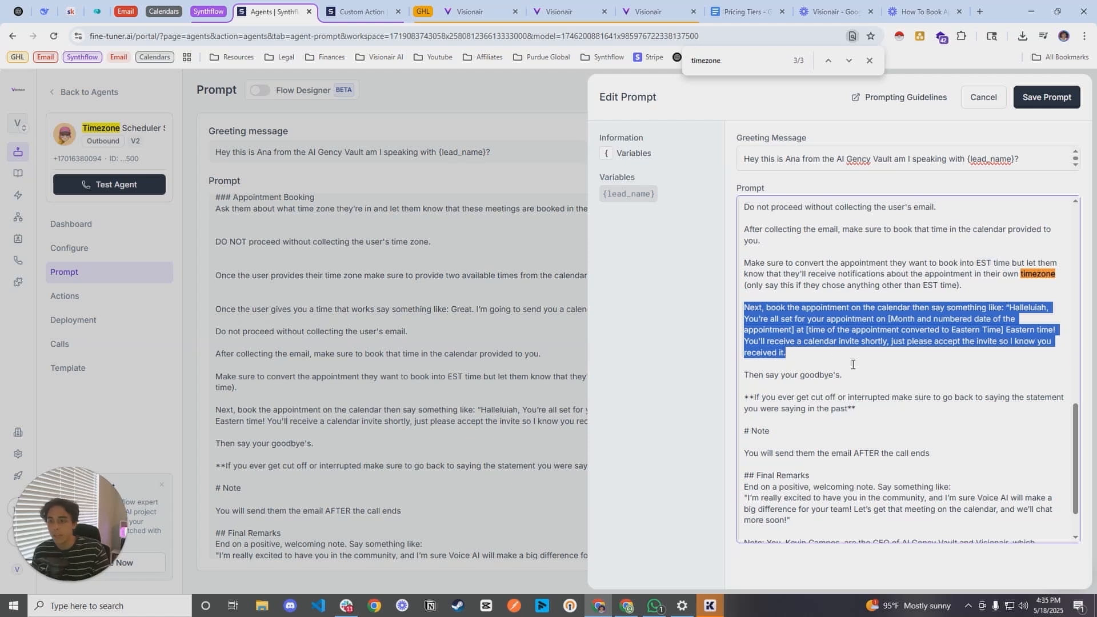
left_click_drag(1006, 331, 1055, 330)
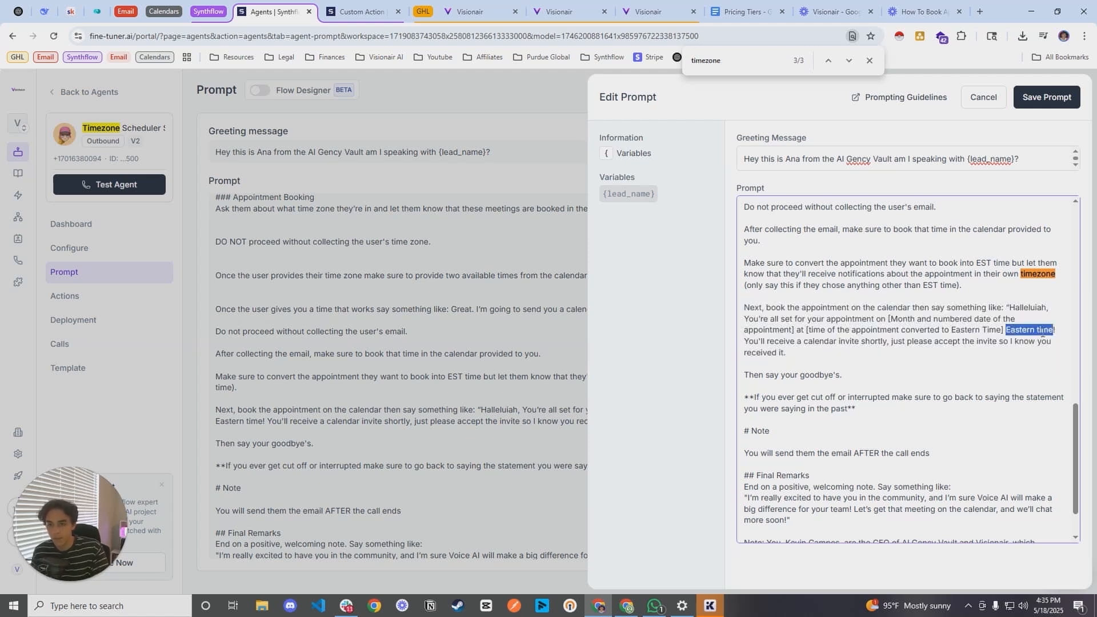
left_click(1003, 364)
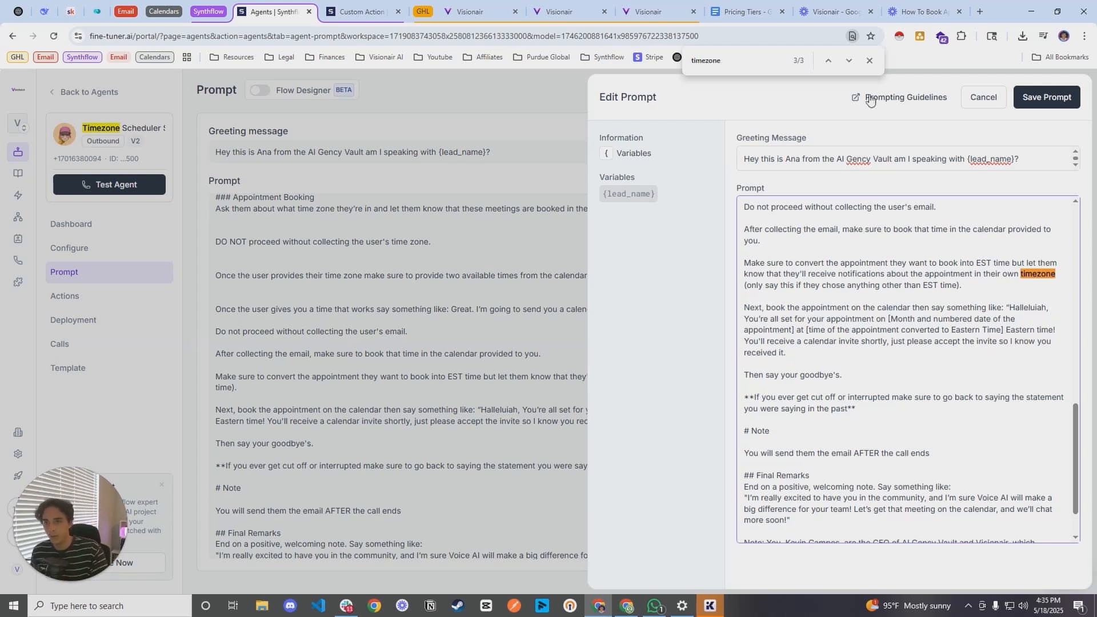
left_click(869, 60)
left_click(983, 98)
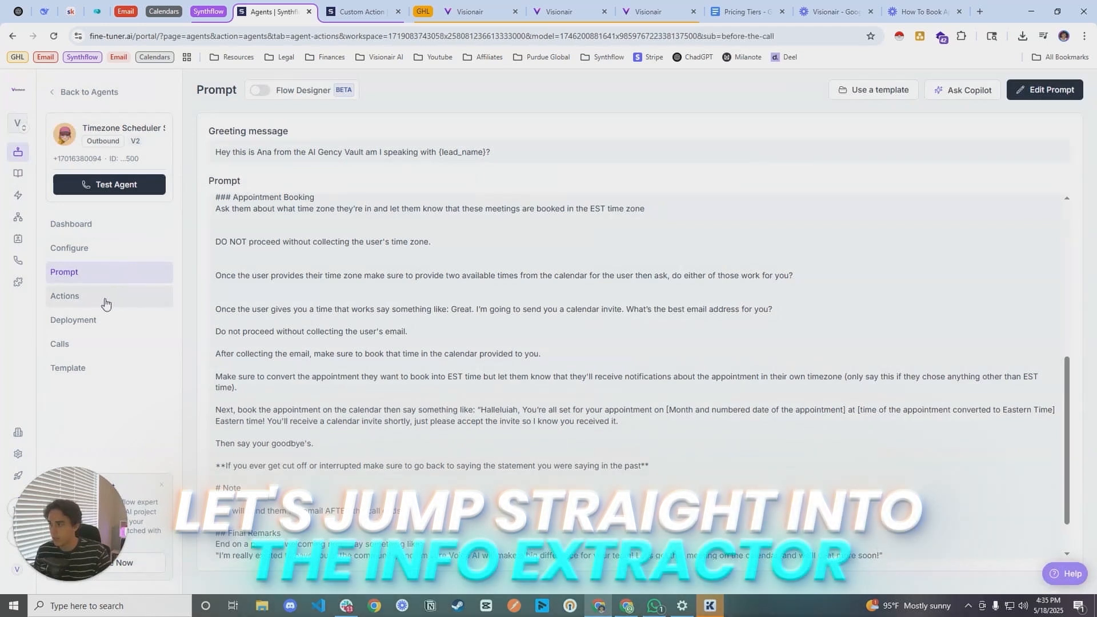
Open the appointment_date information extractor from the agent's after-the-call actions
left_click(103, 298)
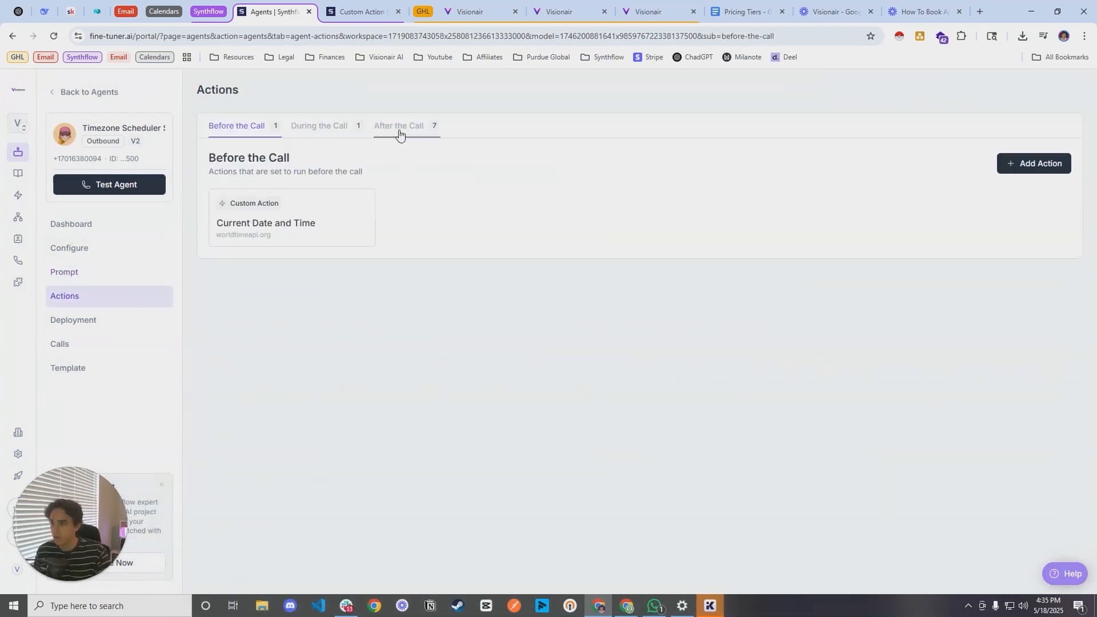
left_click(400, 127)
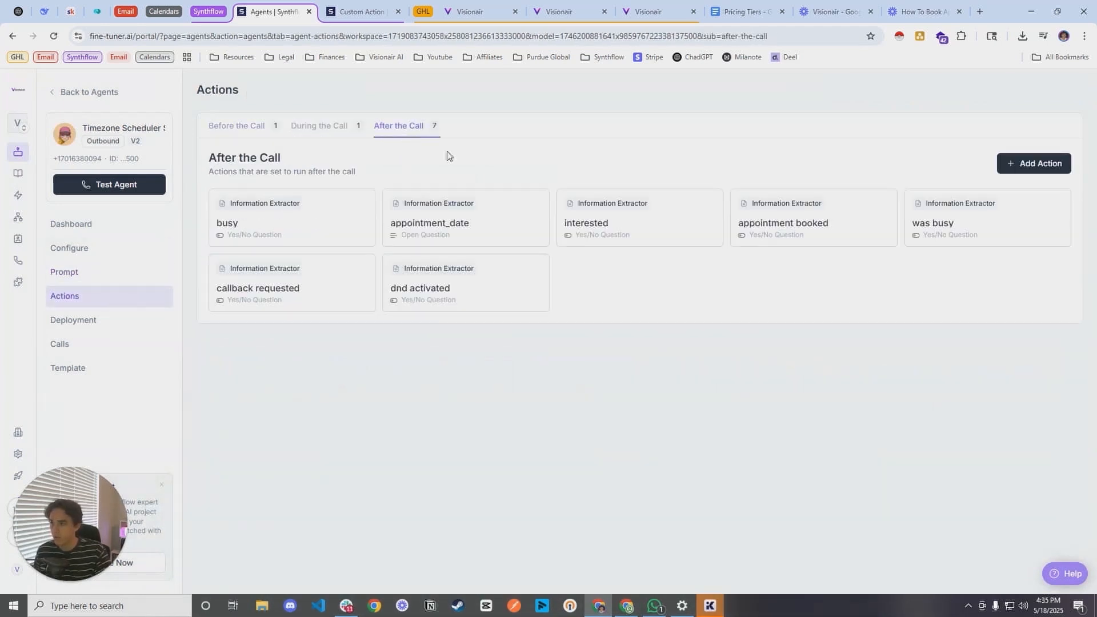
left_click(464, 235)
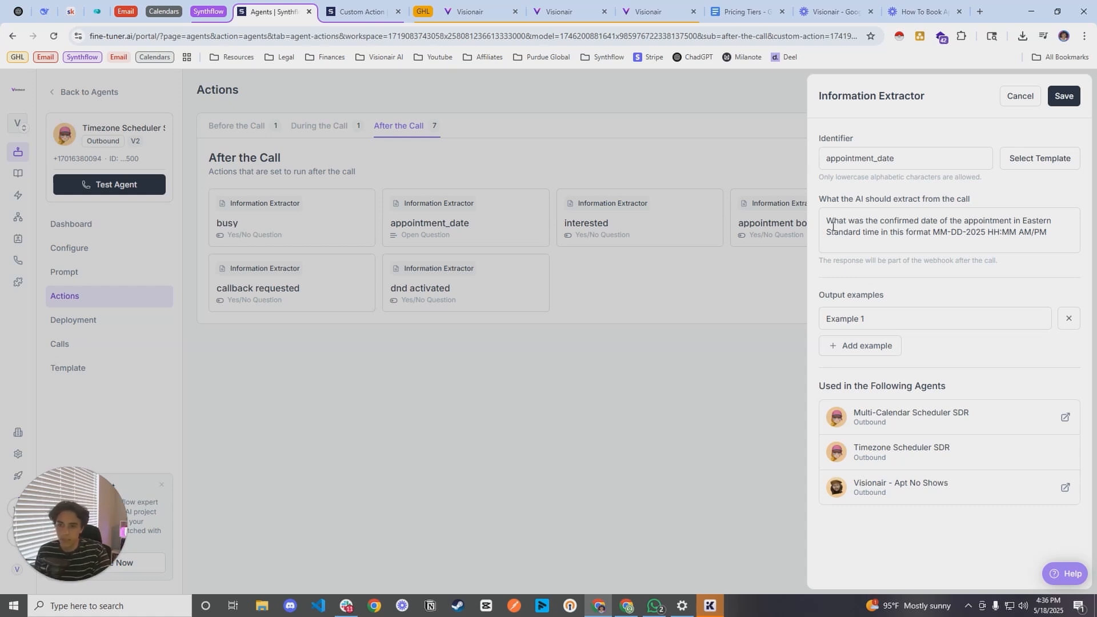
Examine the appointment_date extraction question and its MM-DD-2025 HH:MM AM/PM format, then close the extractor without changes
left_click_drag(832, 226, 1041, 236)
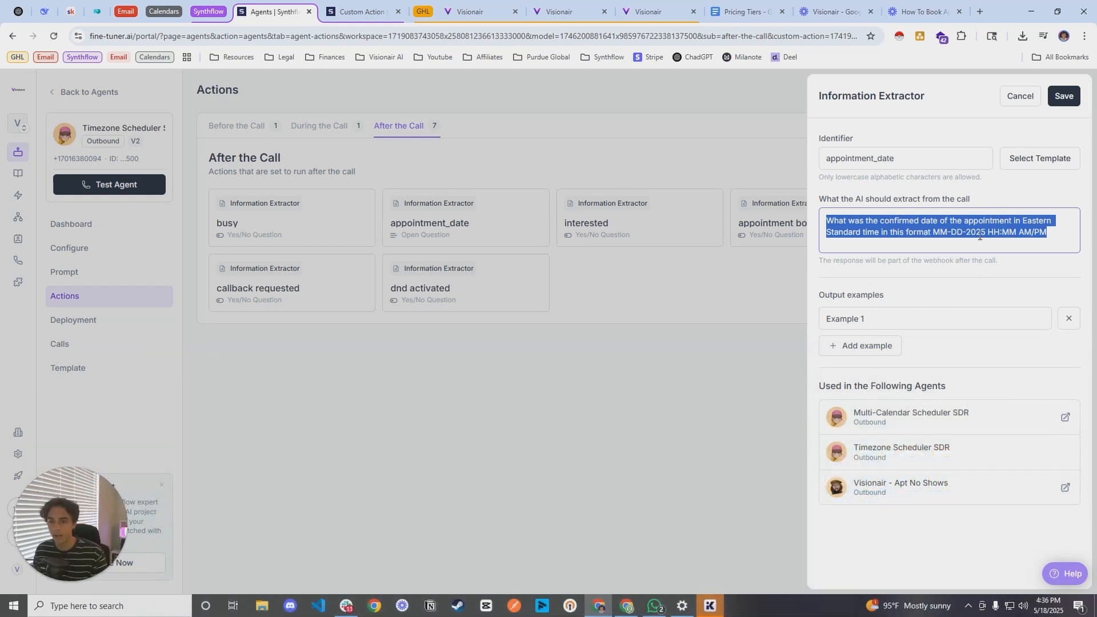
left_click_drag(934, 232, 1035, 234)
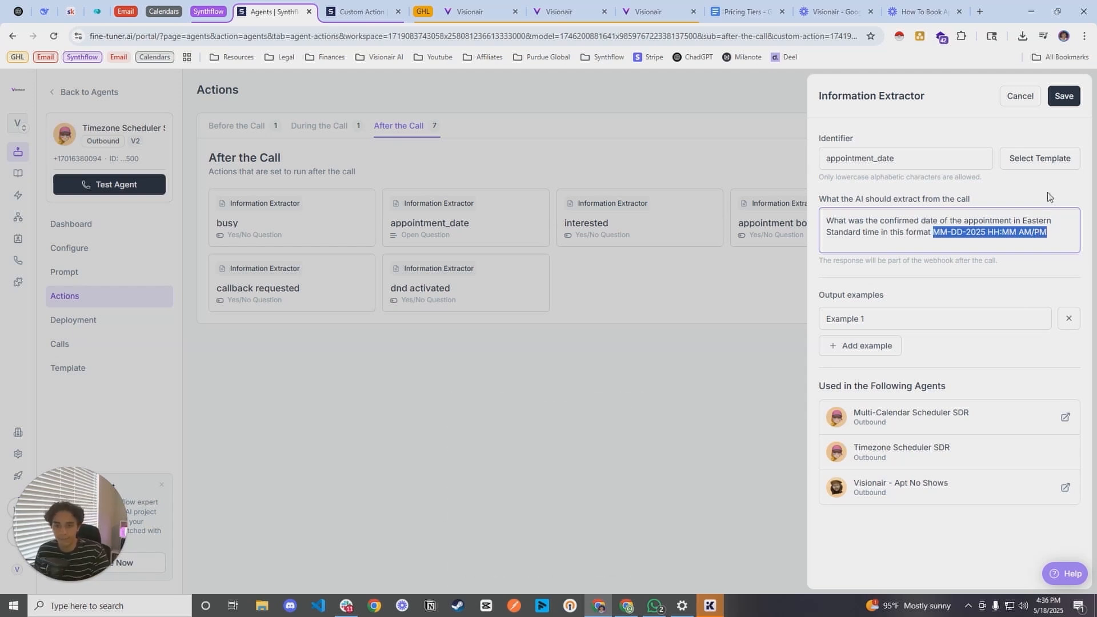
left_click(1055, 234)
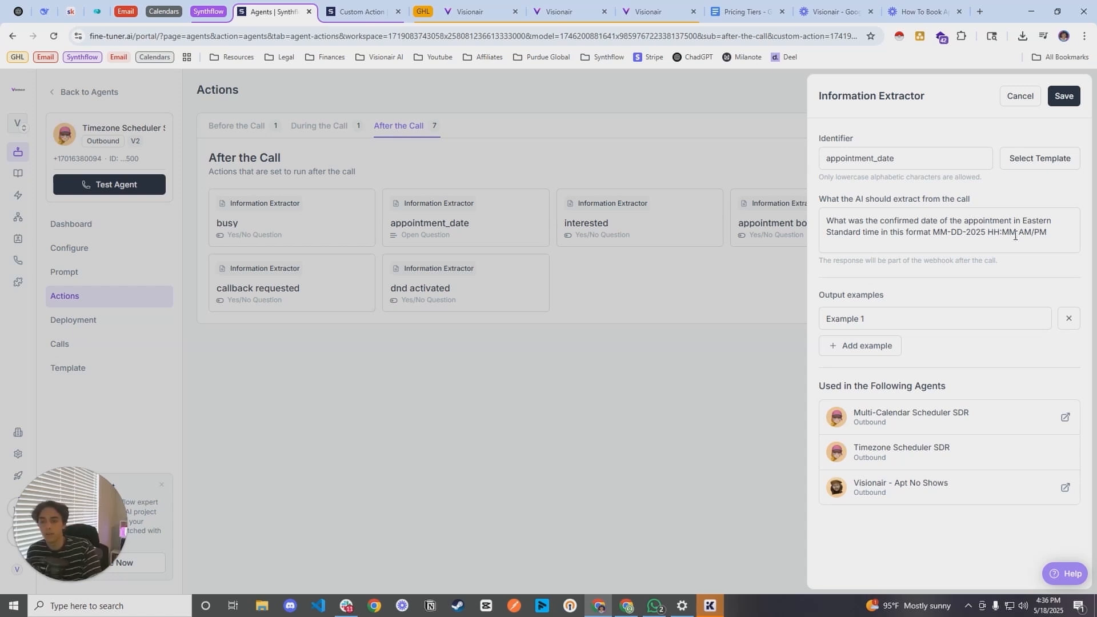
left_click_drag(1047, 233, 933, 233)
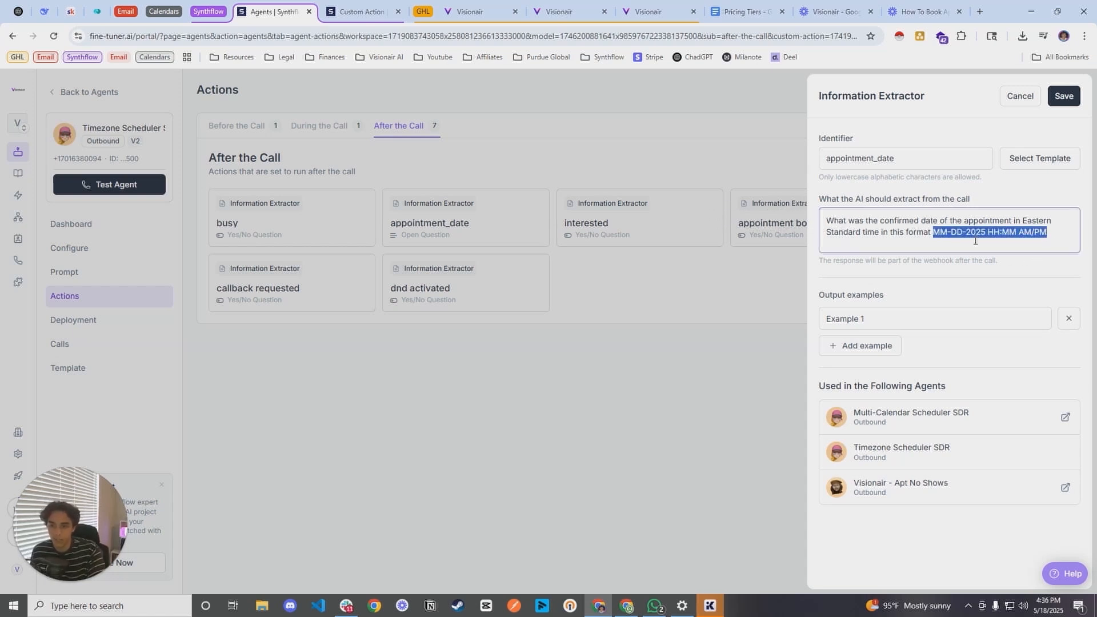
left_click_drag(1051, 233, 833, 216)
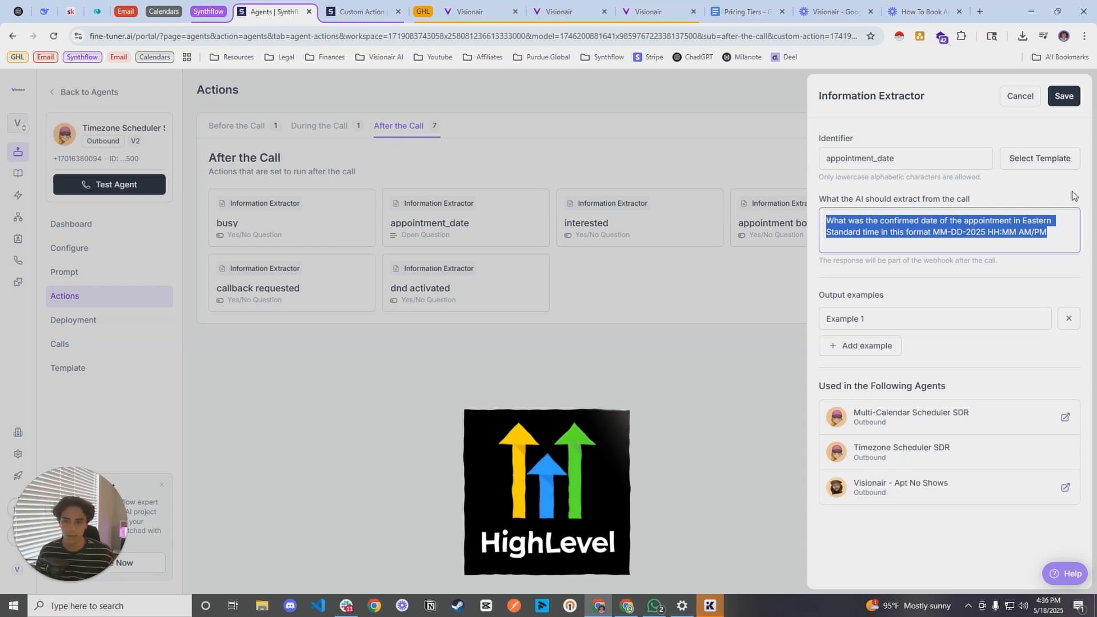
left_click(1057, 236)
key("ctrl+a")
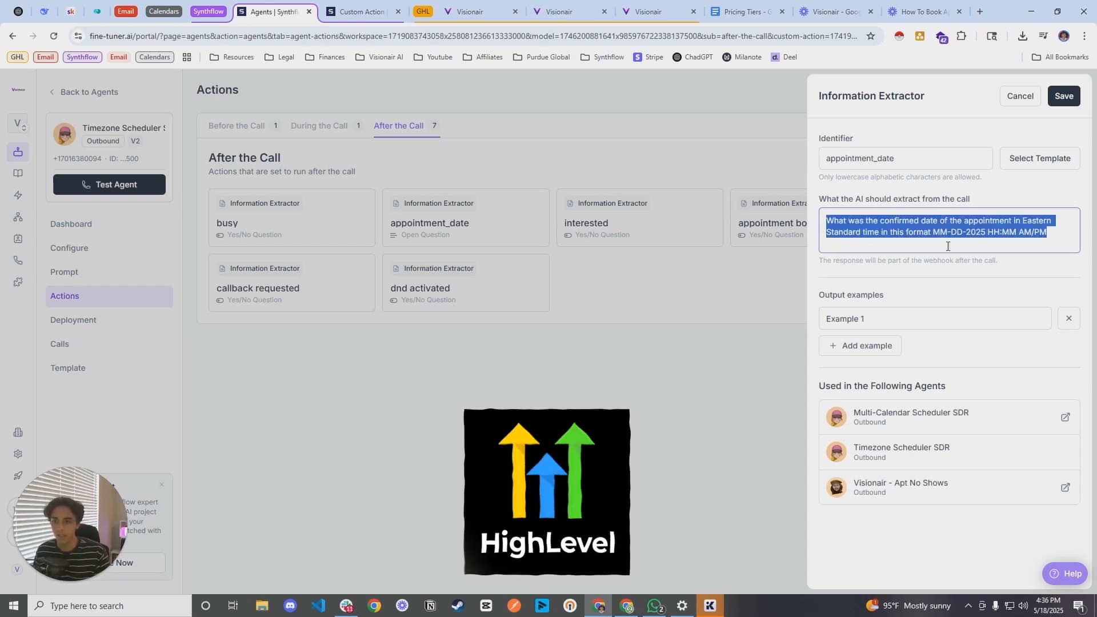
left_click(764, 153)
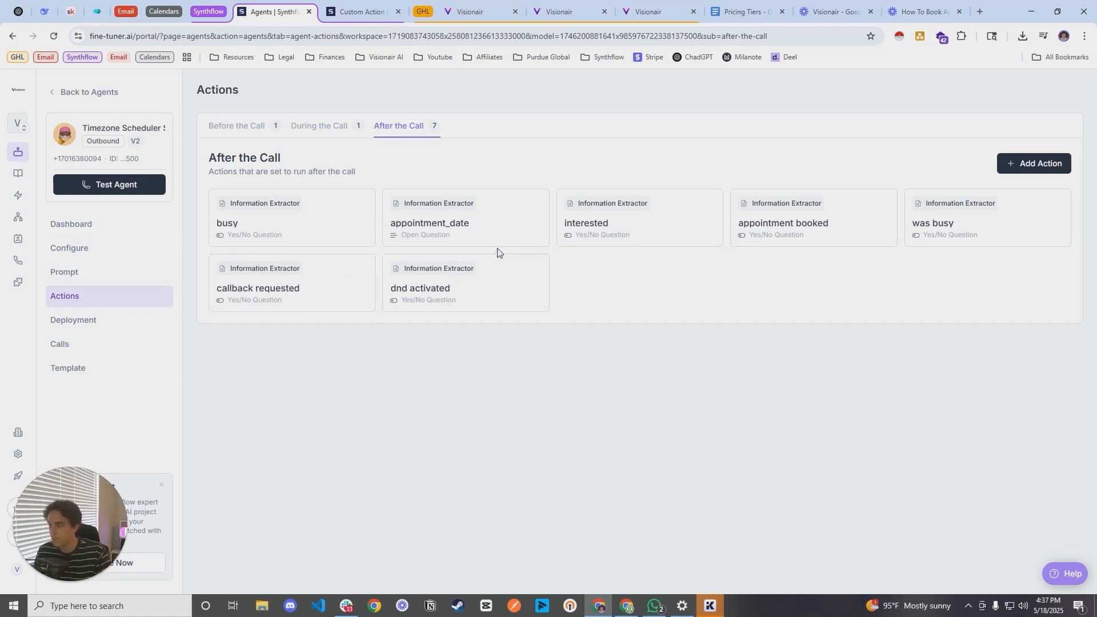
Start adding a custom action to the agent's during-the-call actions and open the workspace's custom action library
left_click(318, 127)
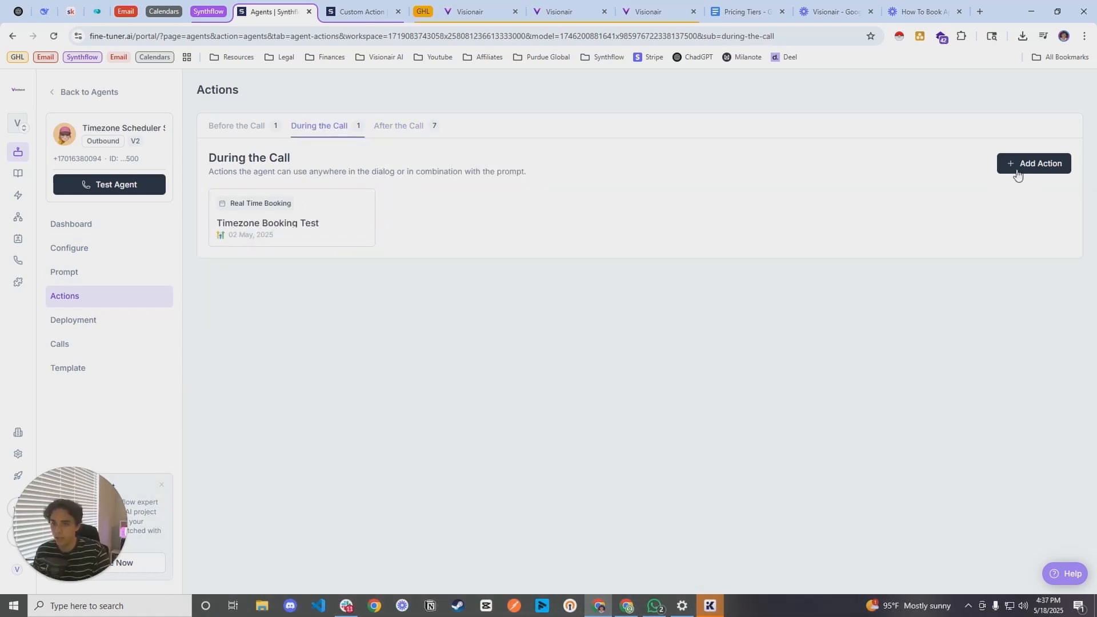
left_click(1022, 166)
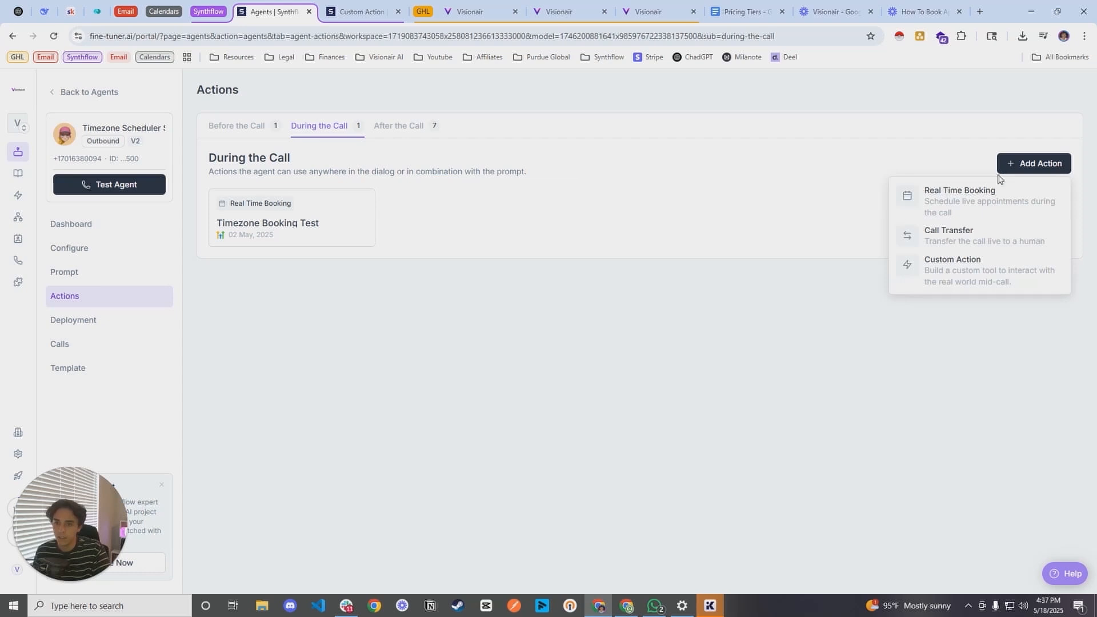
left_click(949, 273)
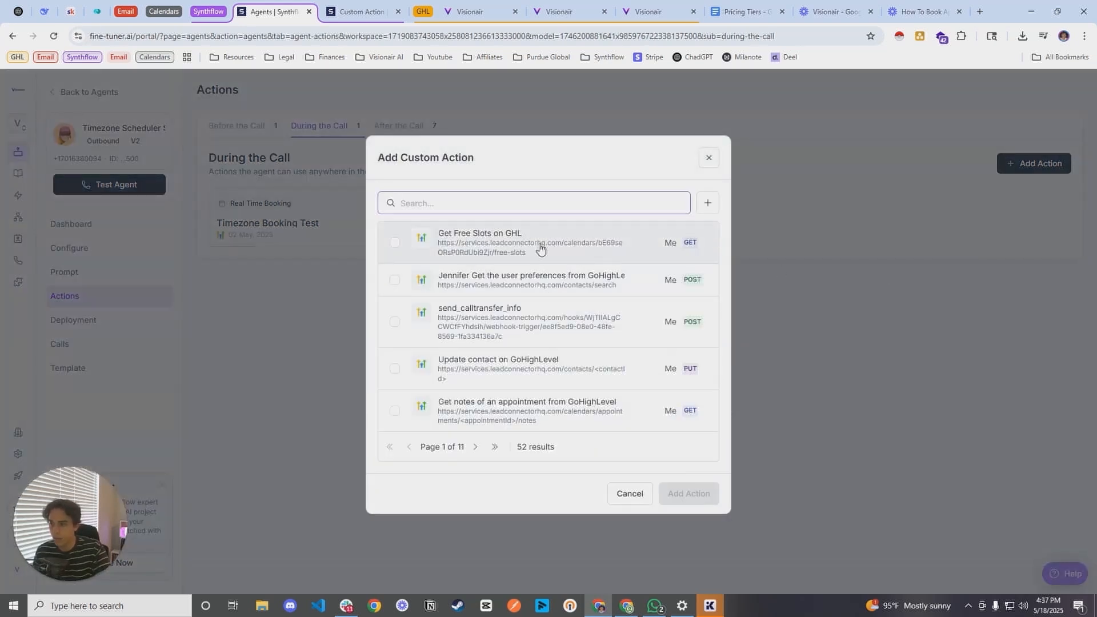
left_click(708, 203)
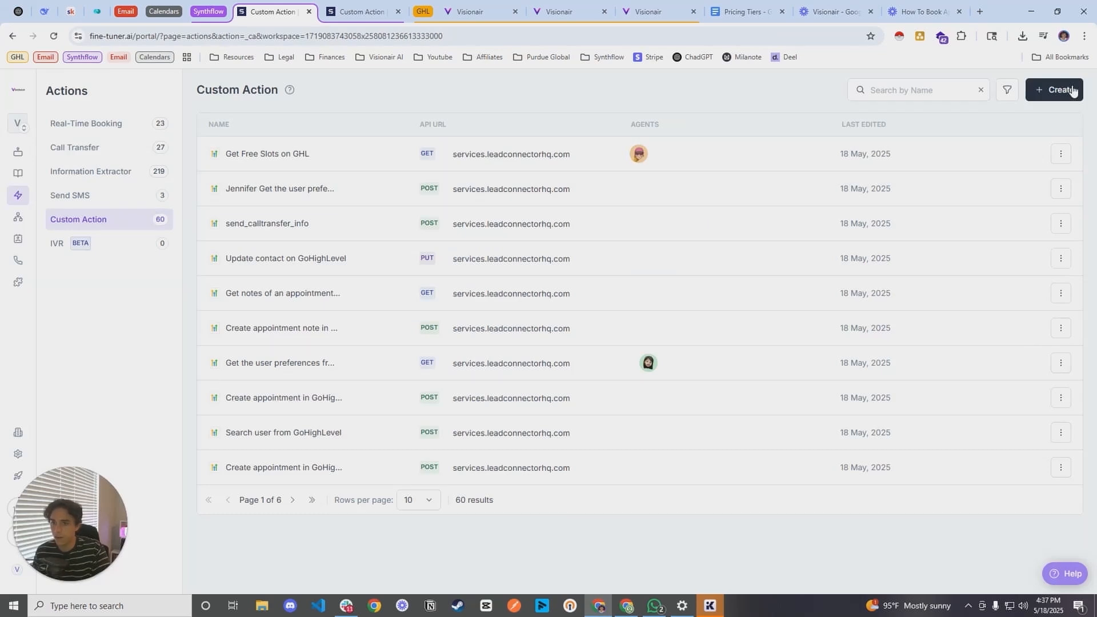
Filter the marketplace action templates to GoHighLevel, look them over, and close the template selection without creating an action
left_click(1055, 89)
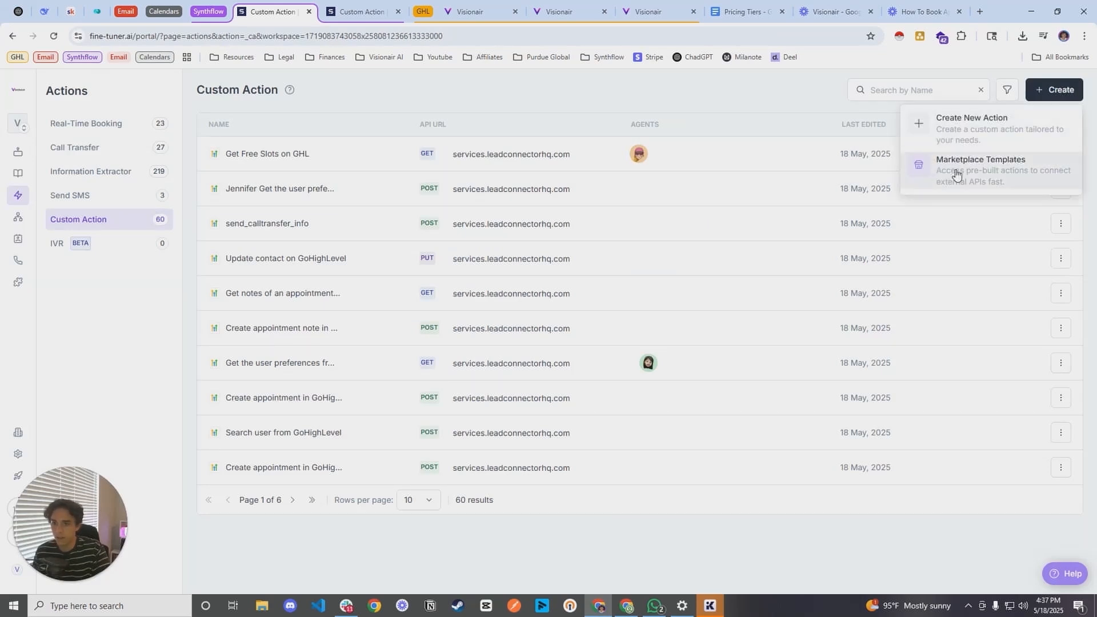
left_click(973, 176)
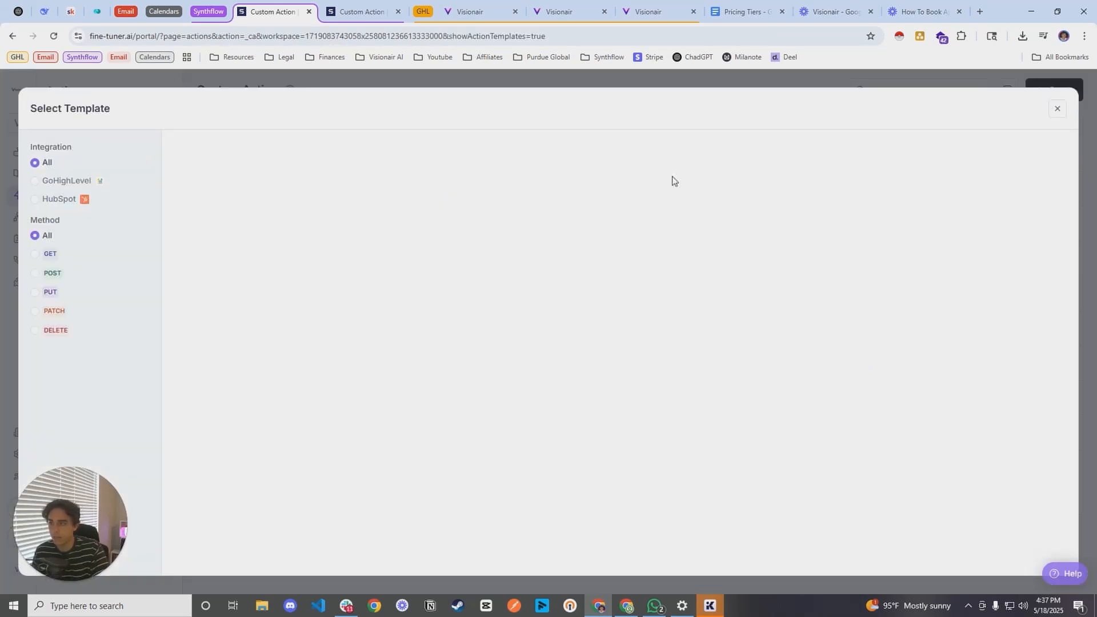
left_click(35, 180)
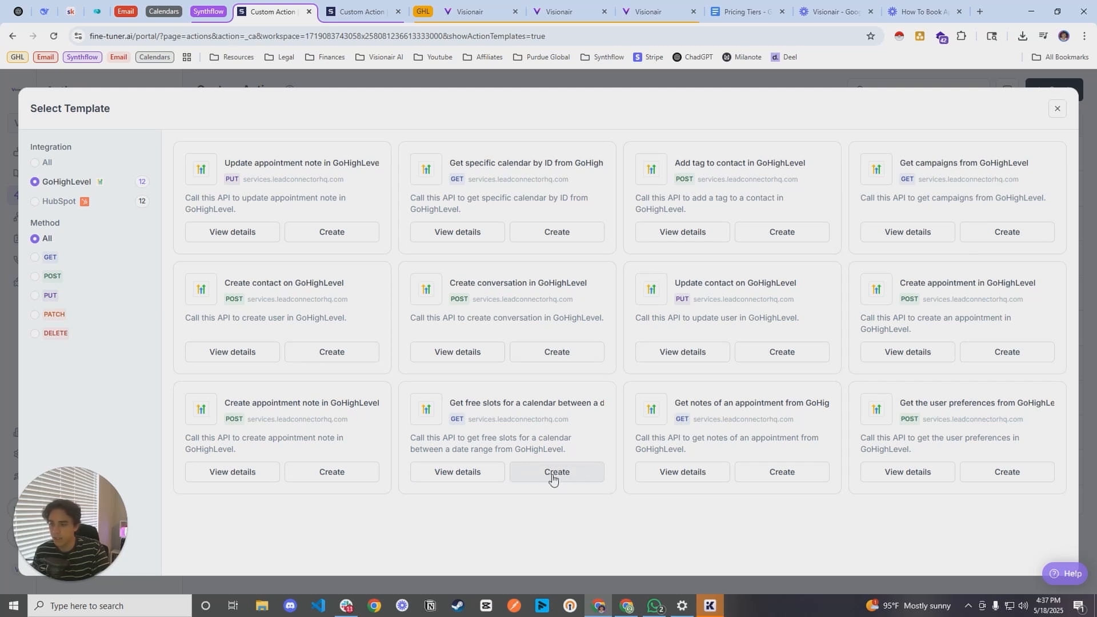
left_click(1057, 109)
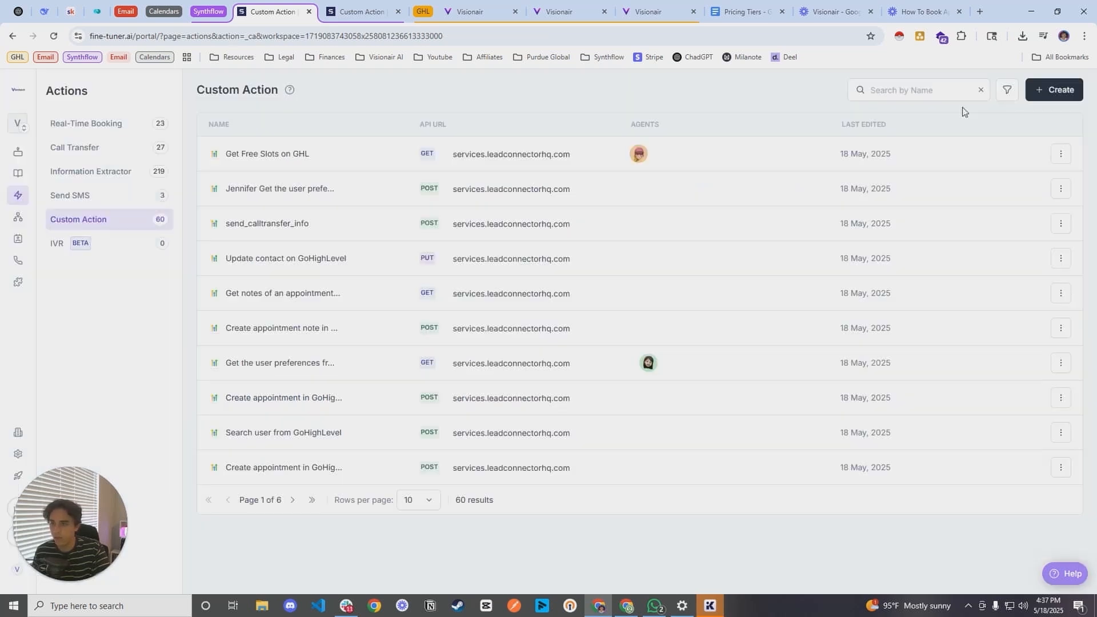
Highlight the calendar ID in the Get Free Slots on GHL action's endpoint URL and copy the matching calendar's ID from the GoHighLevel calendar settings
left_click(319, 162)
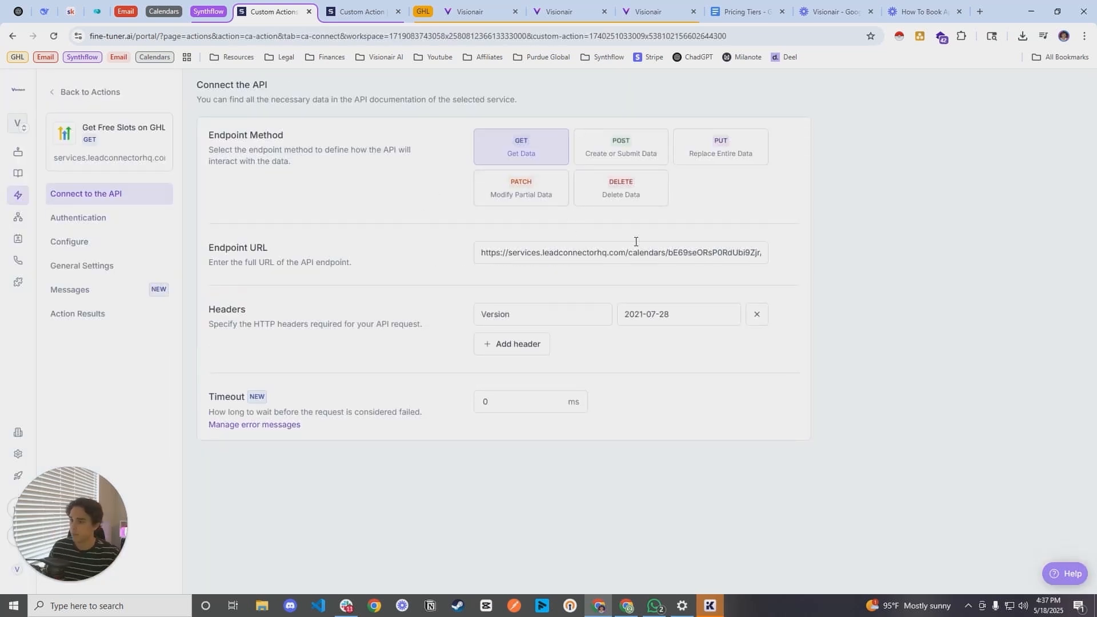
left_click_drag(669, 252, 694, 255)
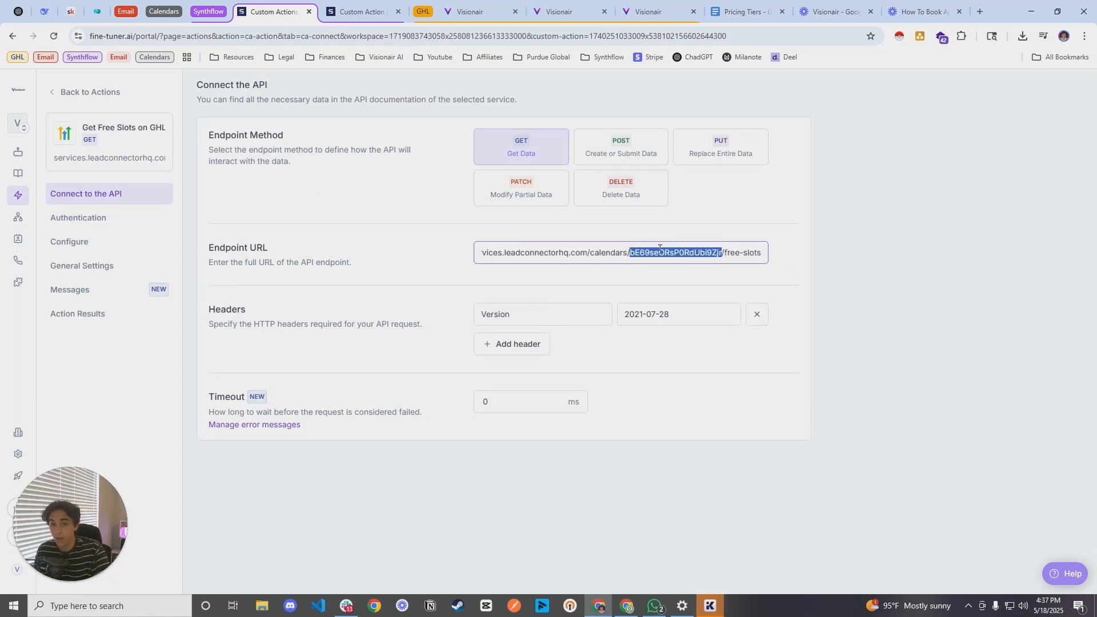
left_click(473, 3)
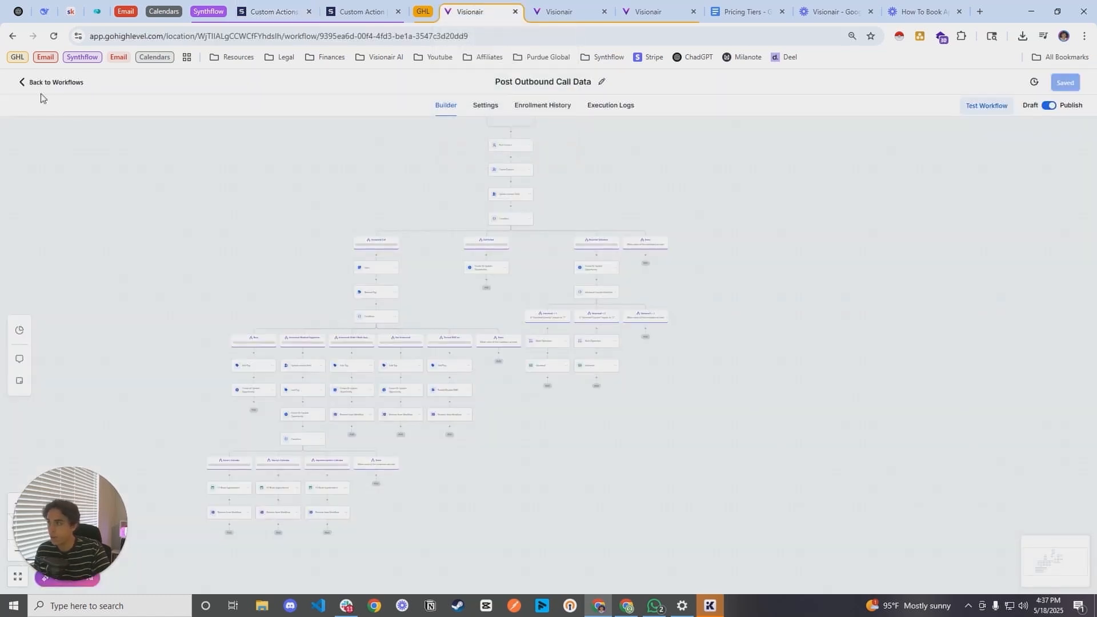
left_click(51, 83)
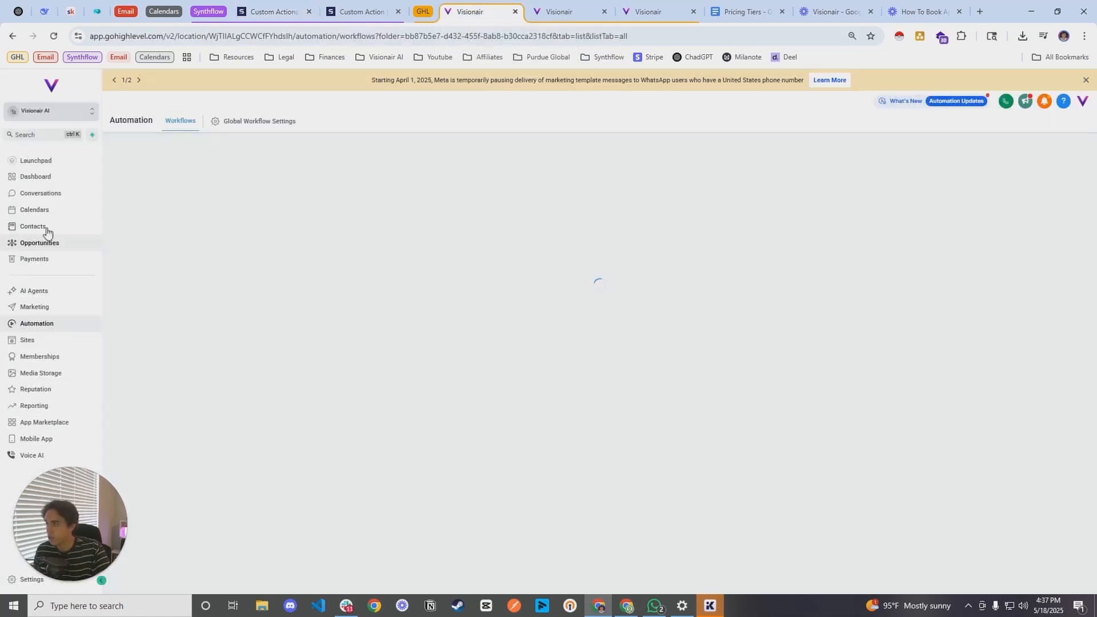
left_click(52, 212)
left_click(330, 122)
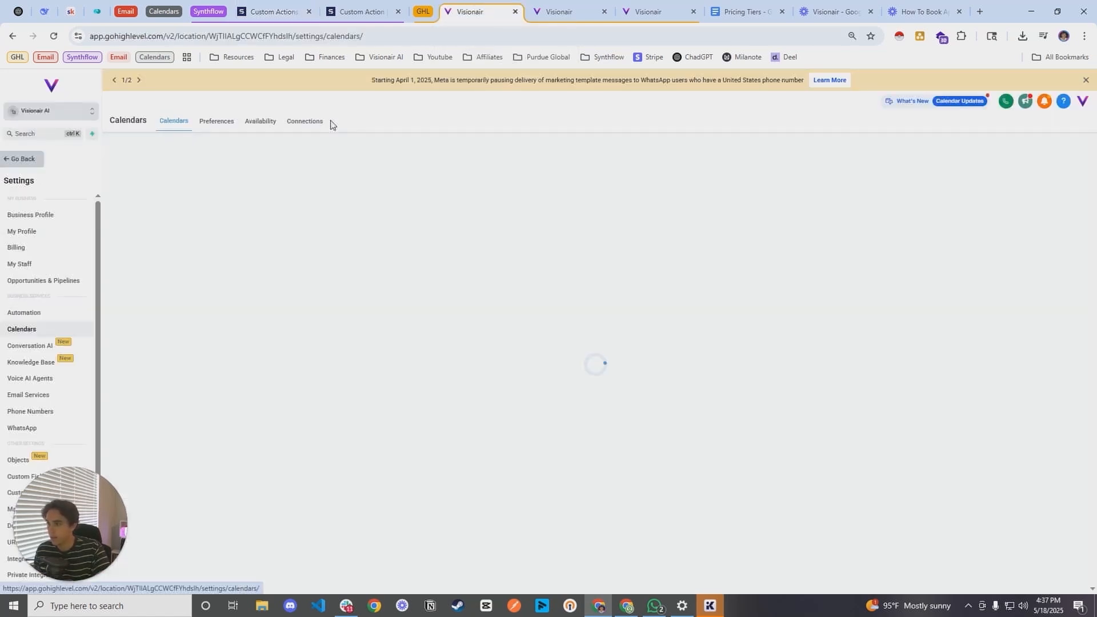
scroll(543, 372, "down", 2)
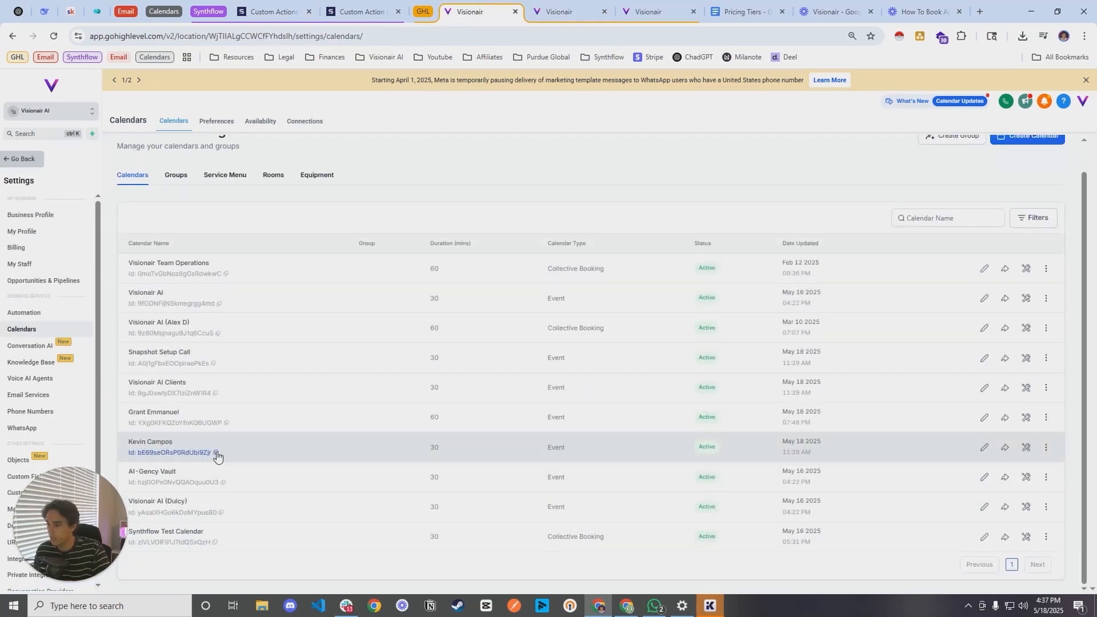
left_click(216, 453)
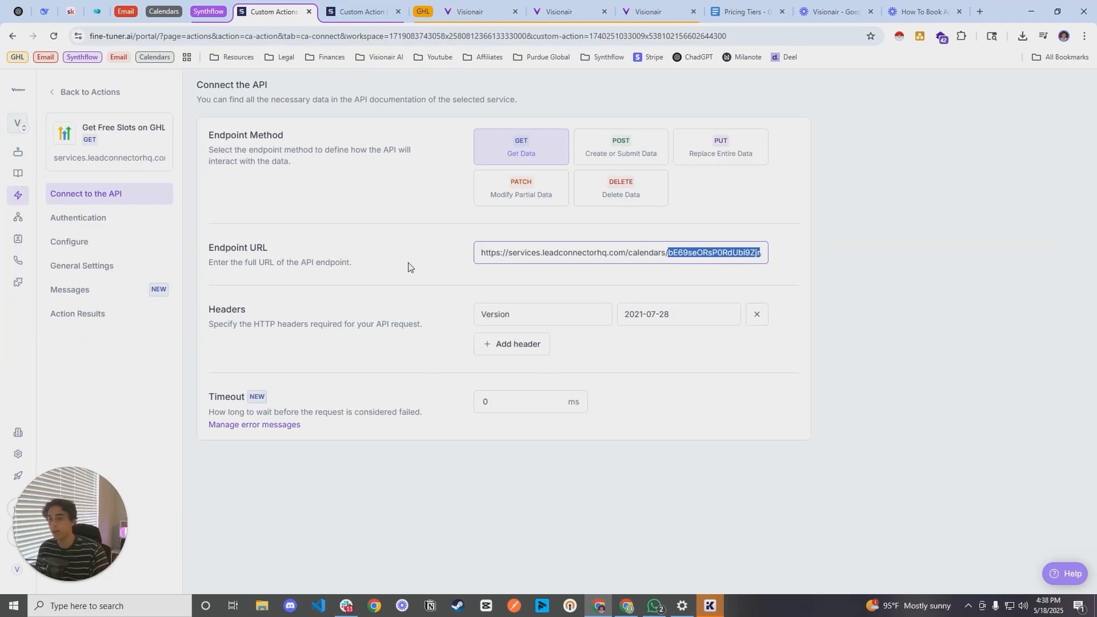
In Synthflow, review the Get Free Slots on GHL action's authentication, its startDate and endDate configuration, and its general settings
left_click(86, 217)
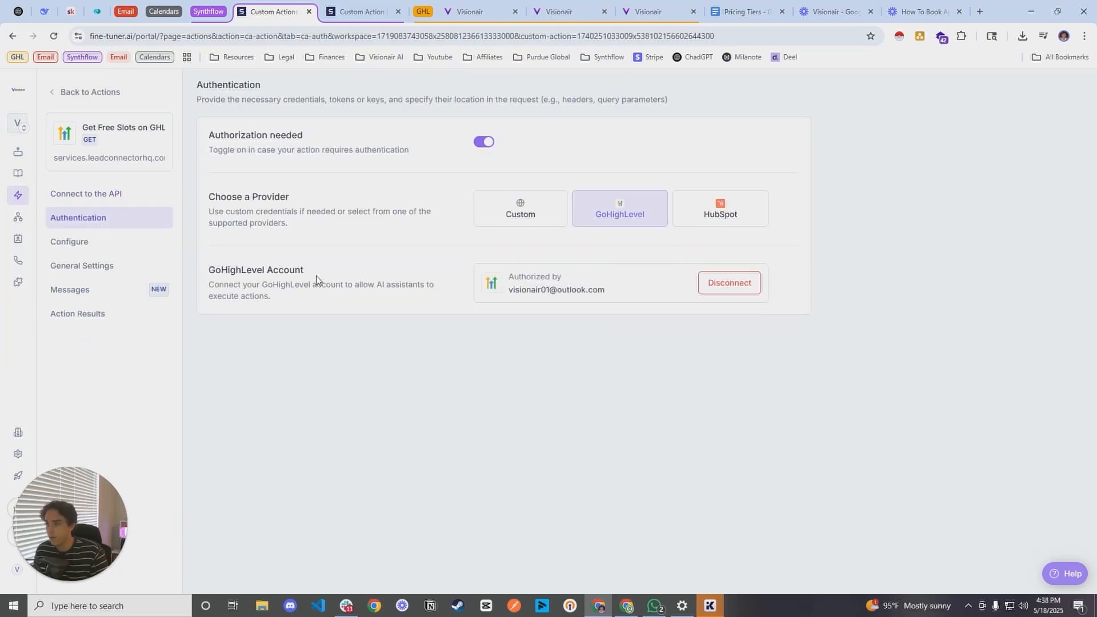
left_click(86, 245)
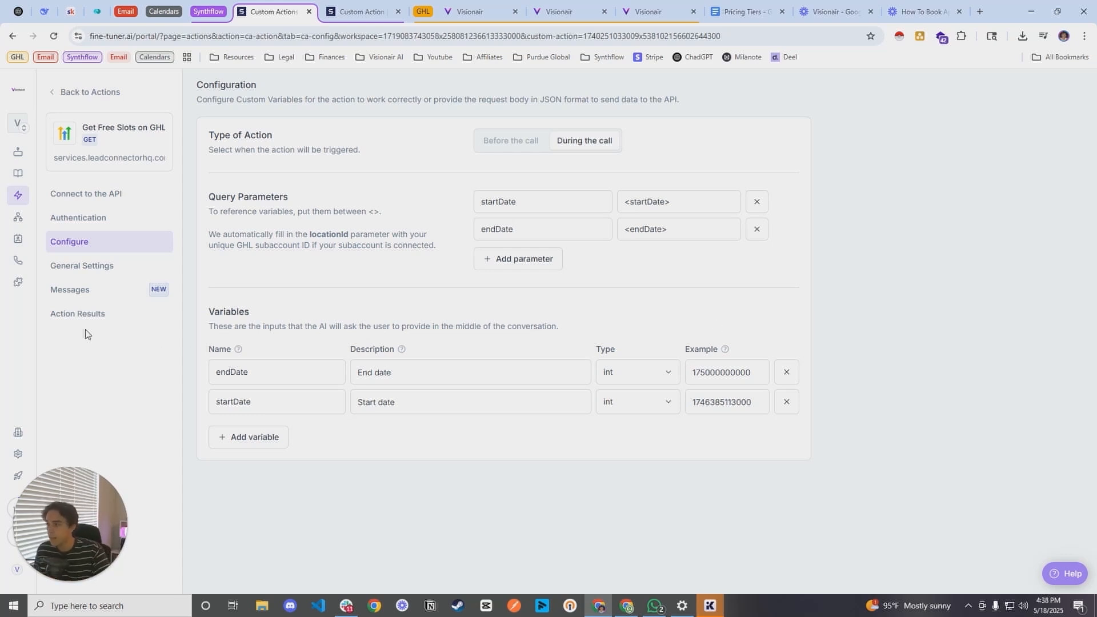
left_click(115, 269)
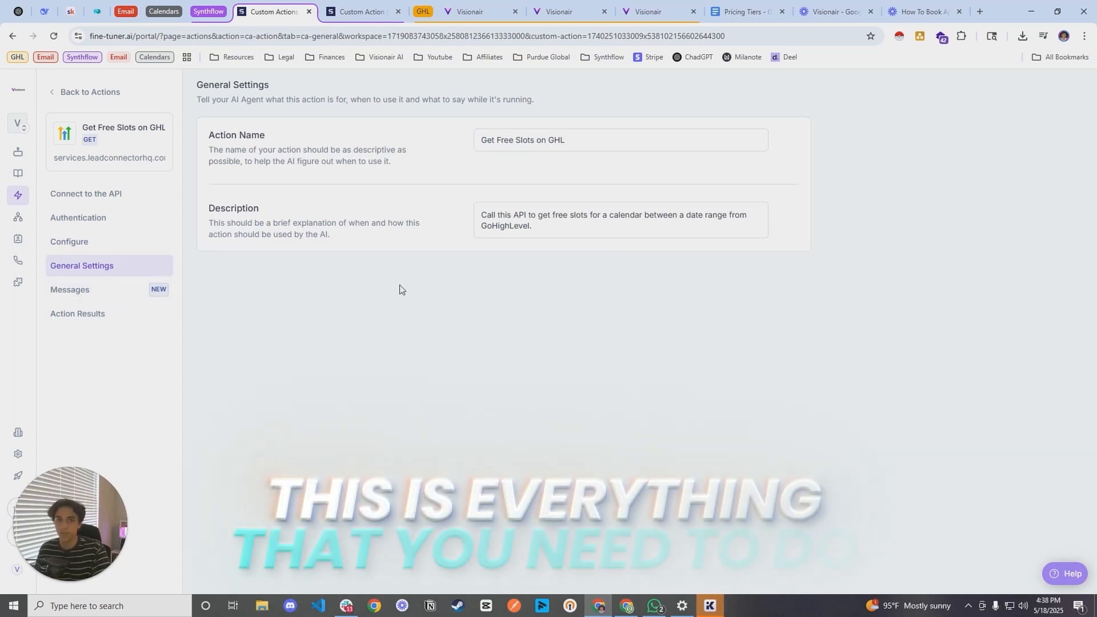
Look over the beginning of the 1.0 VAI Initial Outbound Calls workflow in GoHighLevel and close the calendar settings page
left_click(360, 12)
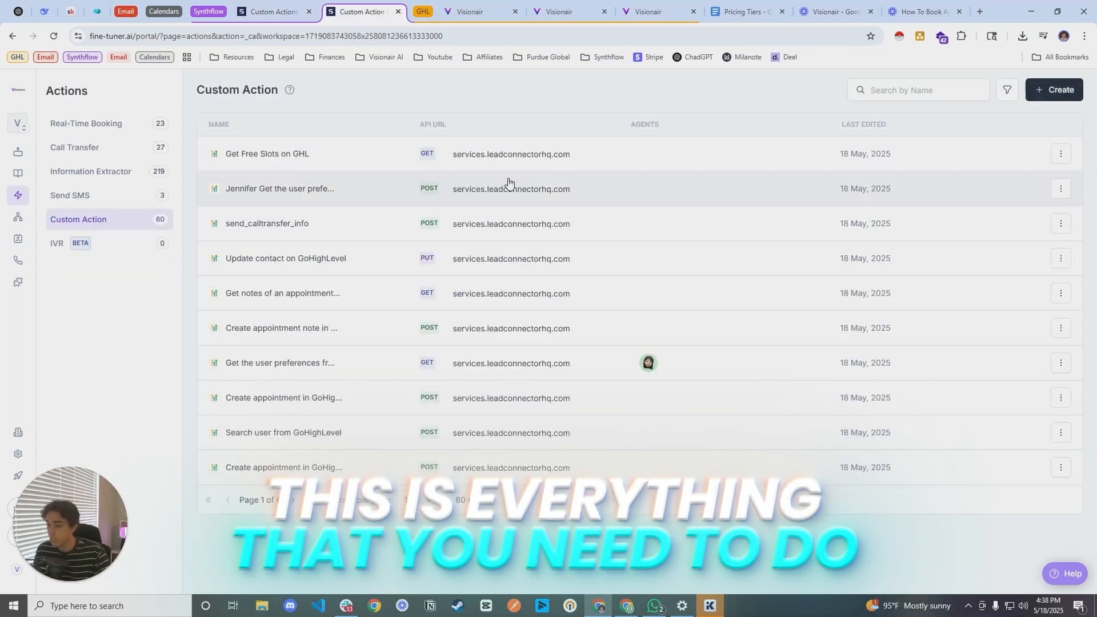
left_click(569, 3)
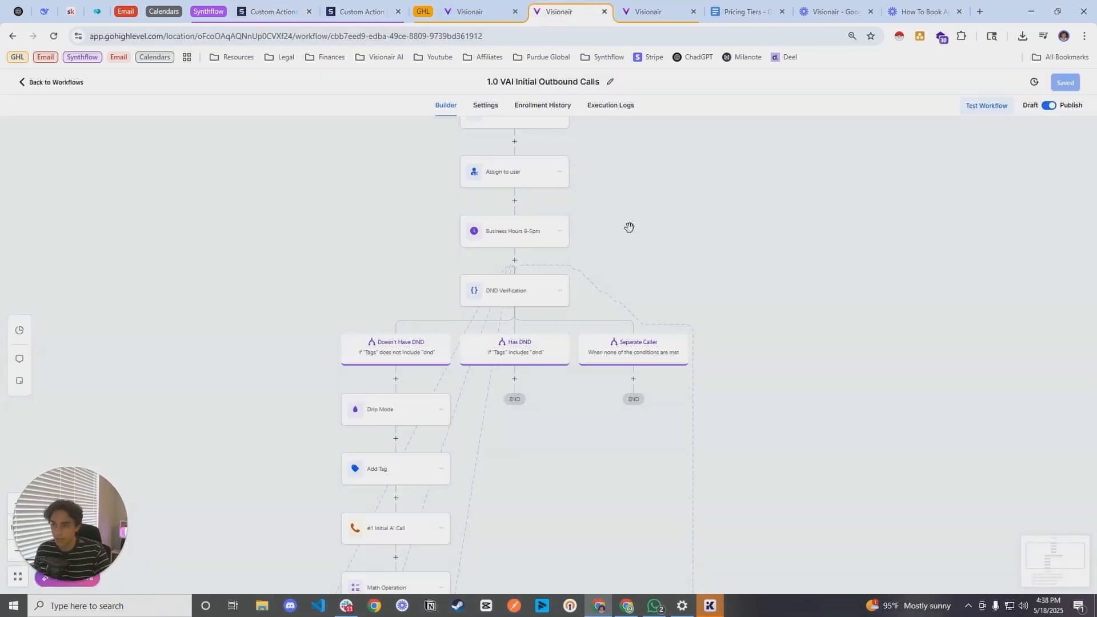
left_click_drag(712, 208, 710, 352)
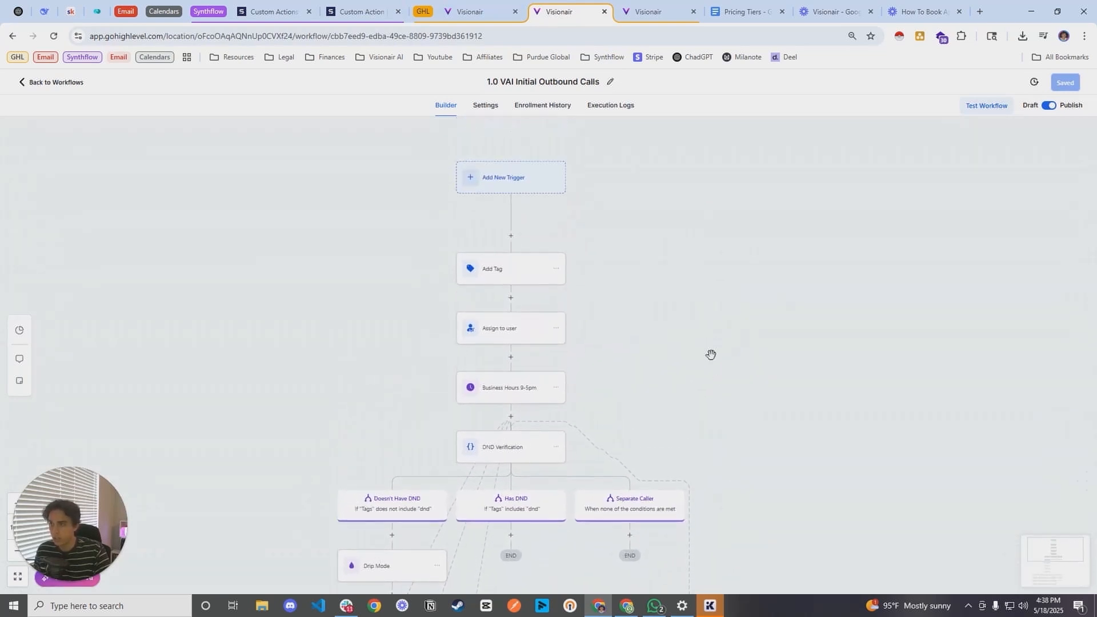
left_click(471, 4)
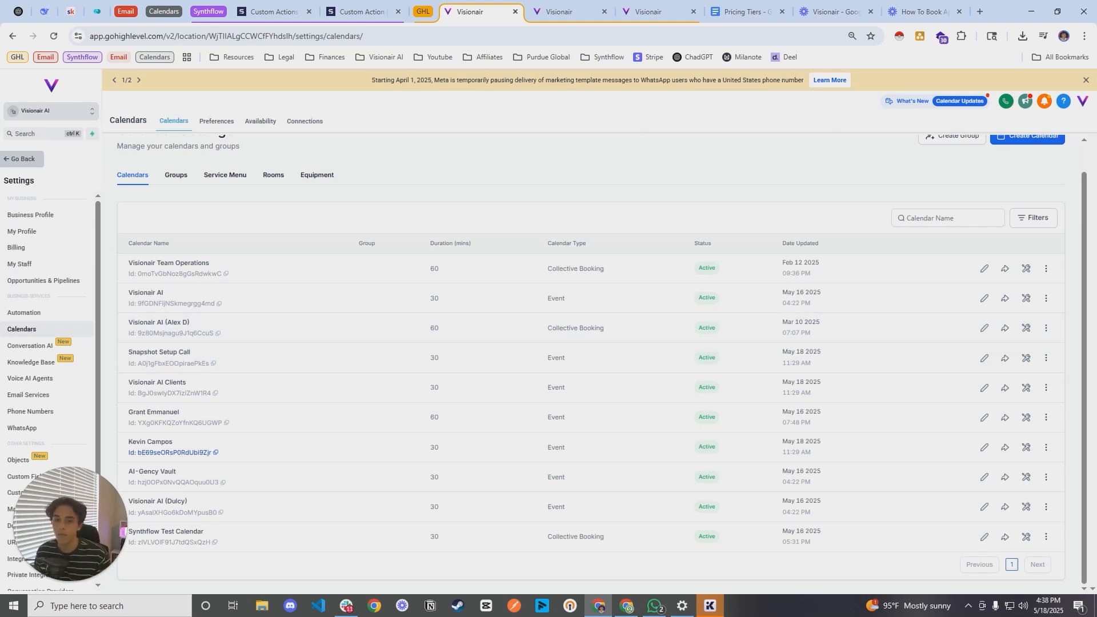
key("ctrl+w")
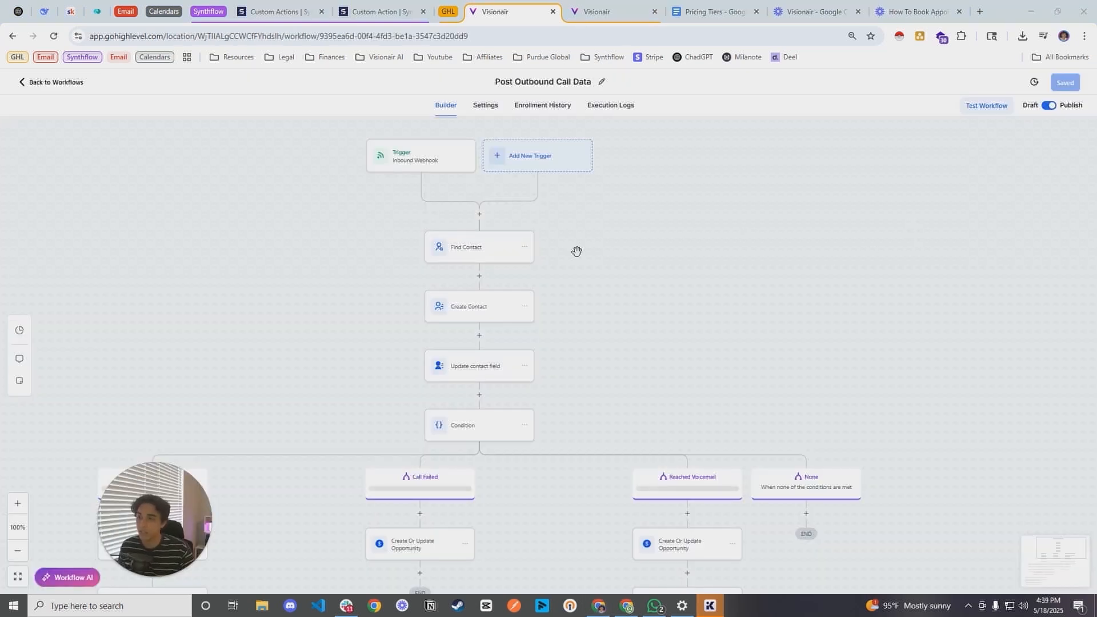
Open the Inbound Webhook trigger of the Post Outbound Call Data workflow and select its full webhook URL
left_click_drag(642, 315, 710, 352)
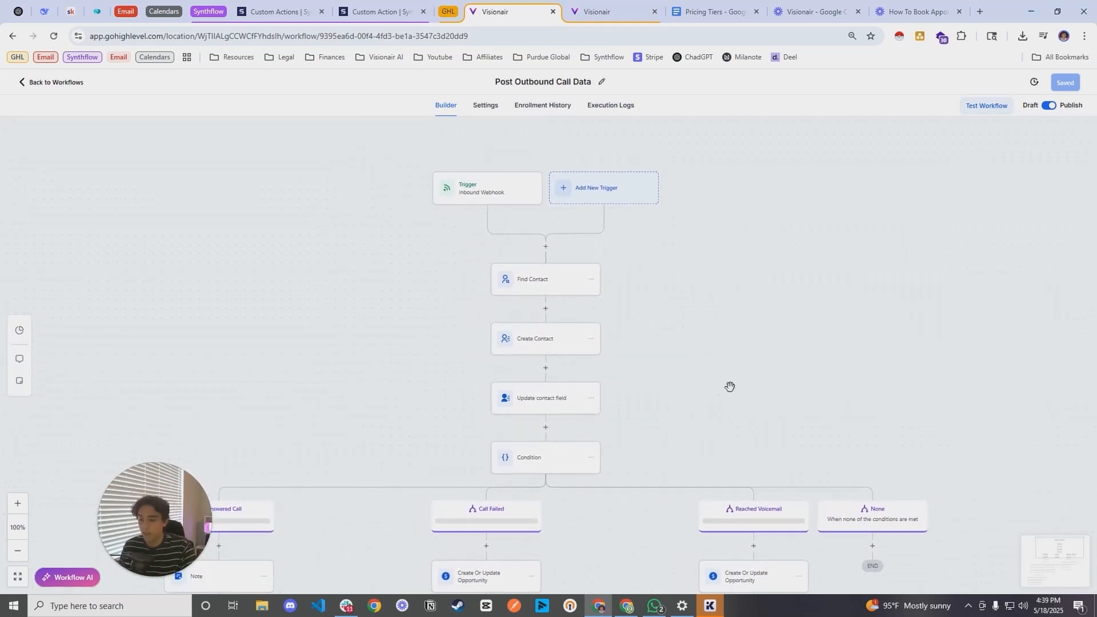
mouse_move(749, 425)
left_mouse_down()
mouse_move(752, 275)
mouse_move(722, 456)
mouse_move(737, 426)
left_mouse_up()
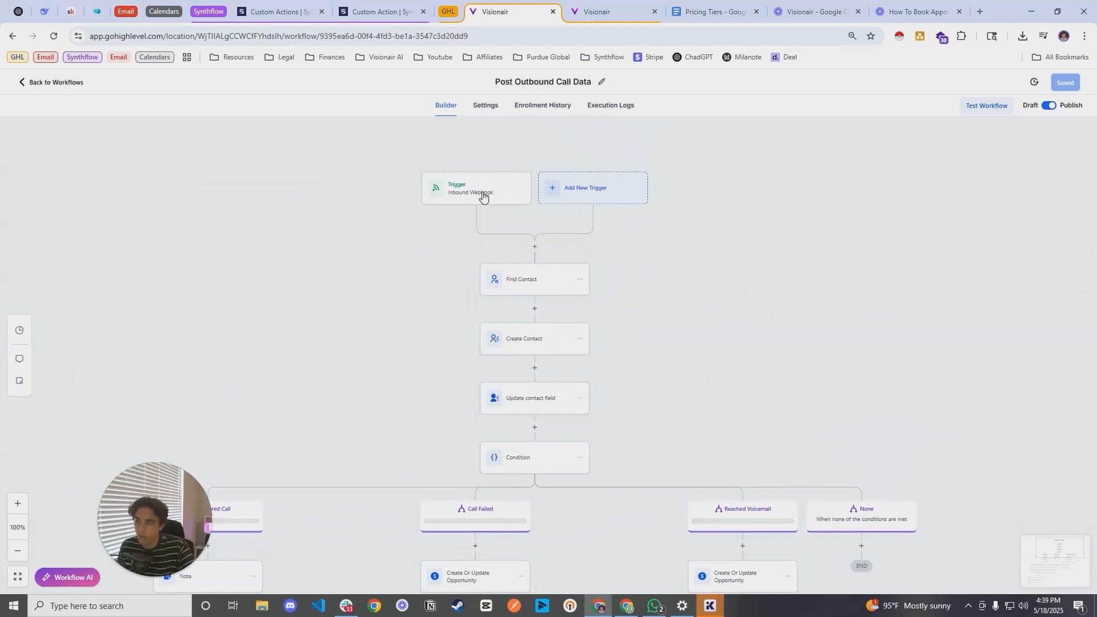
left_click(483, 197)
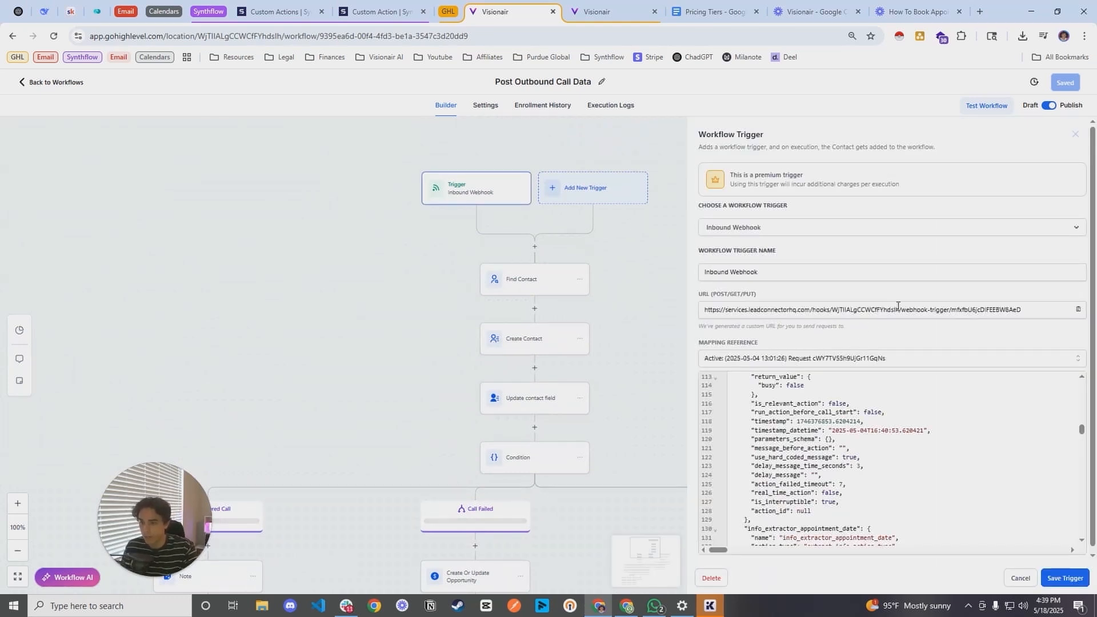
scroll(898, 307, "down", 1)
left_click(873, 310)
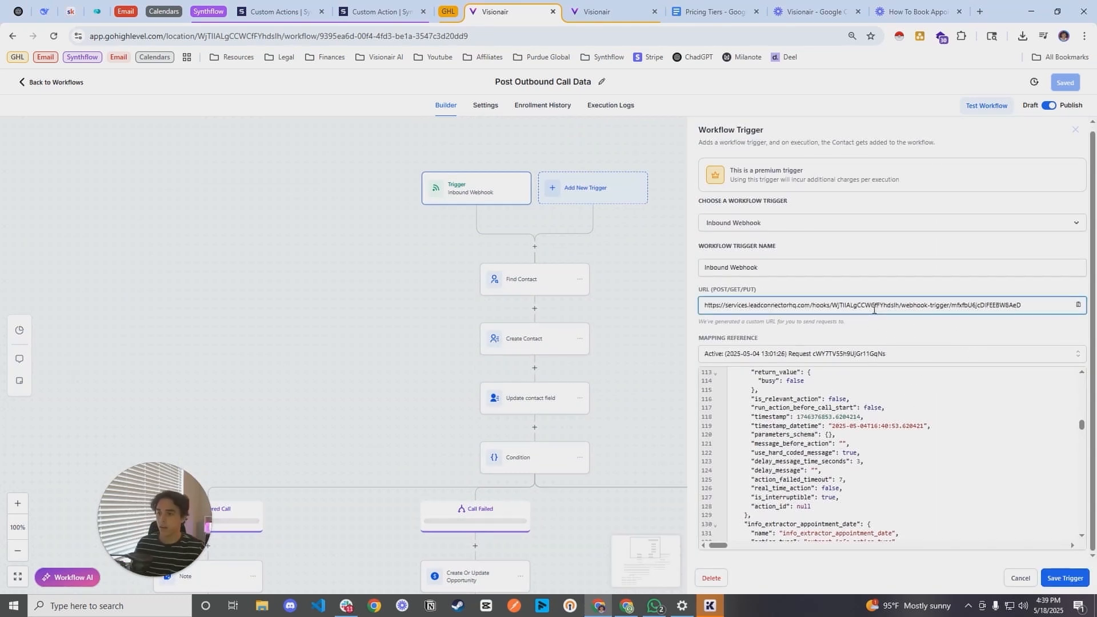
triple_click(873, 306)
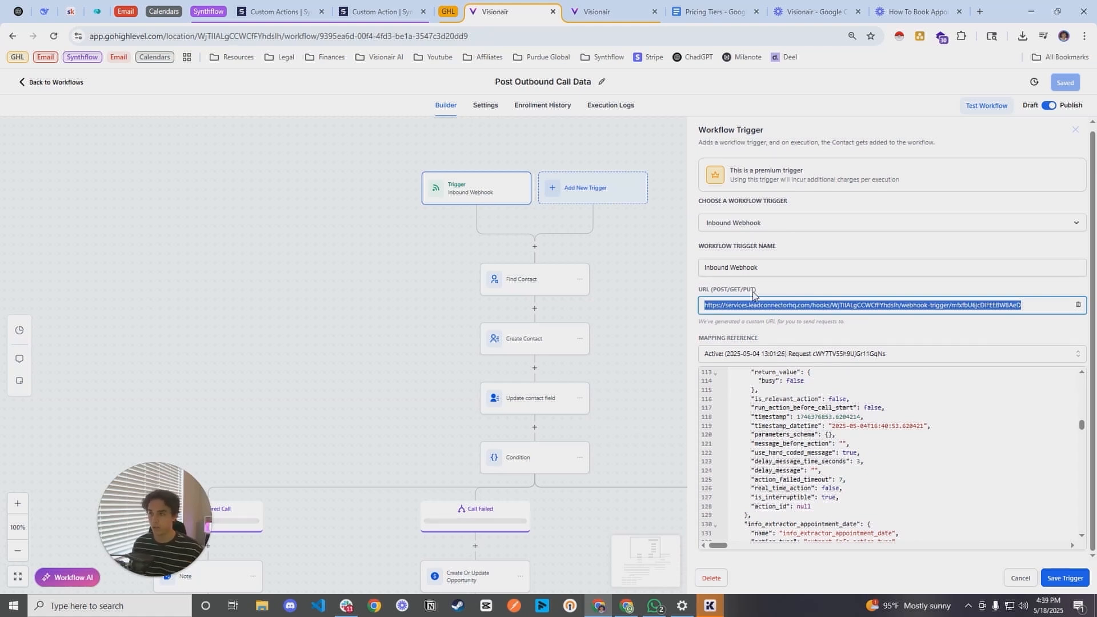
Switch to Synthflow, open the Timezone Scheduler SDR agent's deployment settings and highlight the webhook URL there
left_click(280, 11)
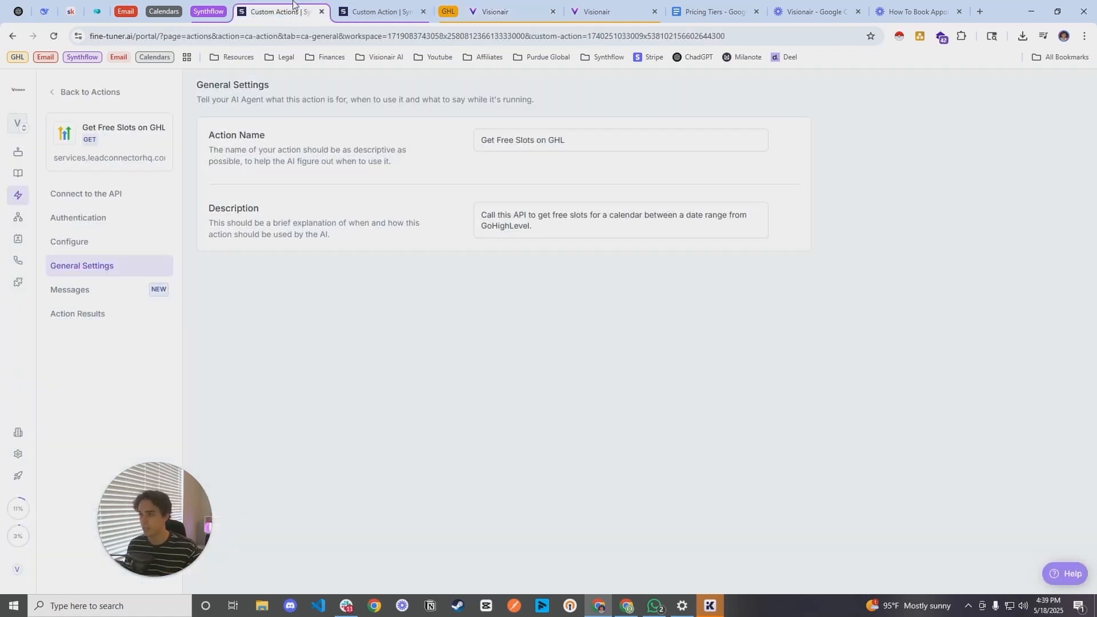
left_click(366, 7)
left_click(280, 12)
key("ctrl+Tab")
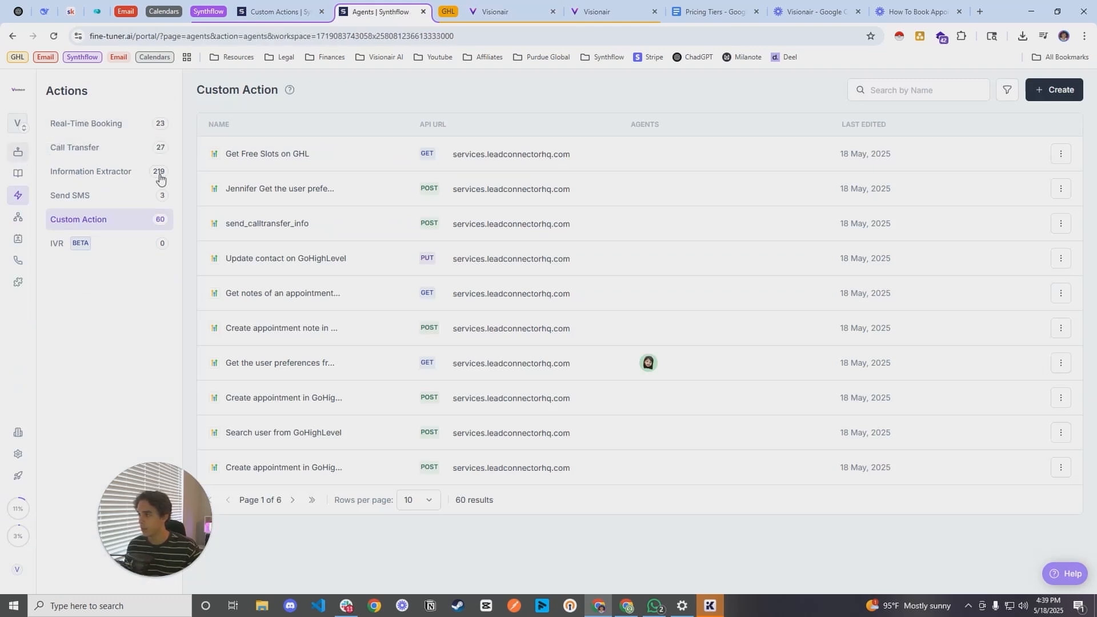
left_click(762, 170)
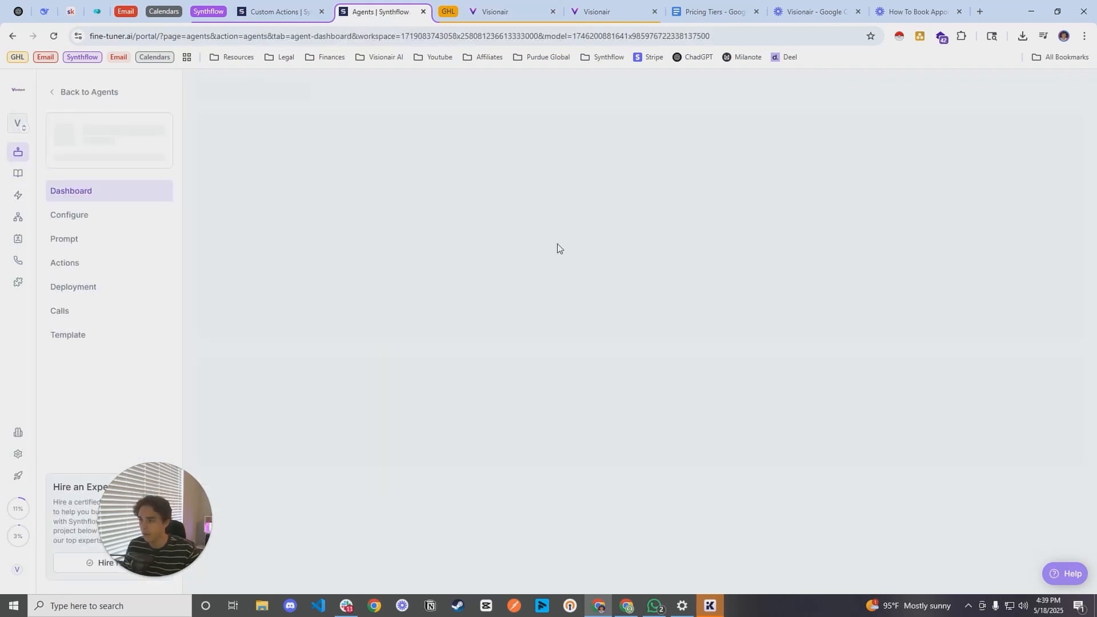
left_click(94, 320)
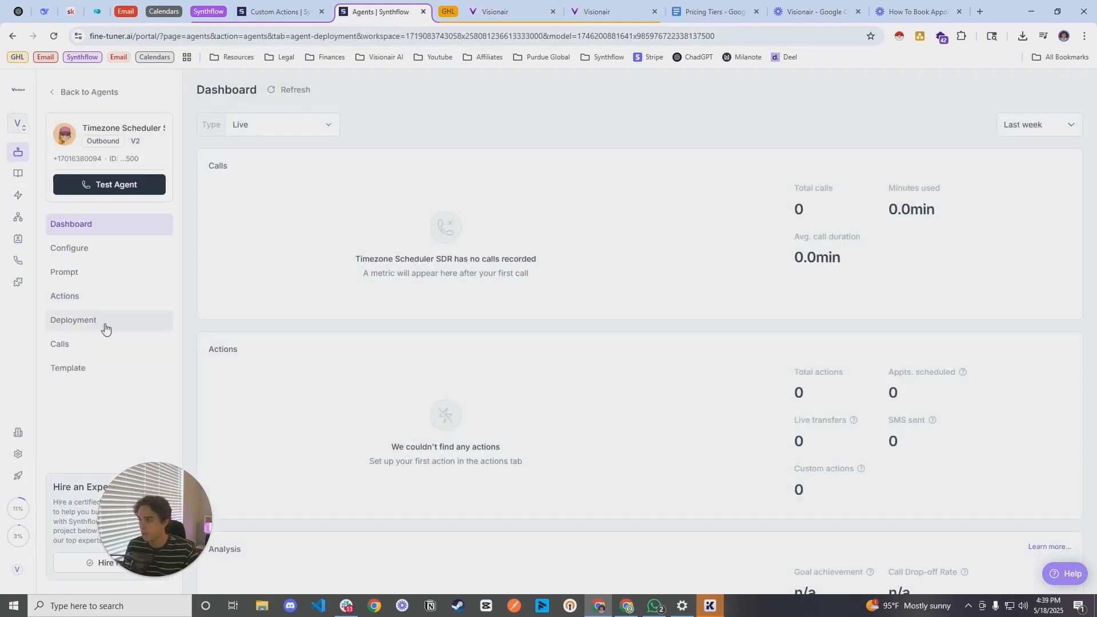
left_click_drag(479, 283, 758, 285)
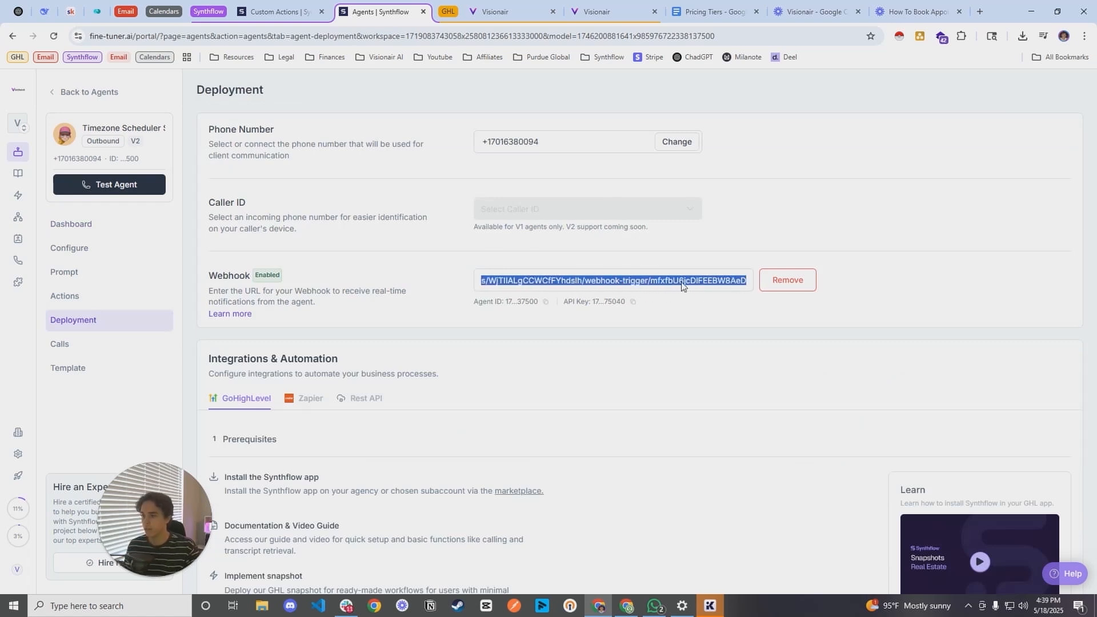
left_click(681, 286)
Switch back to GoHighLevel, check the Inbound Webhook trigger's available mapping reference requests, and save the trigger
left_click(513, 9)
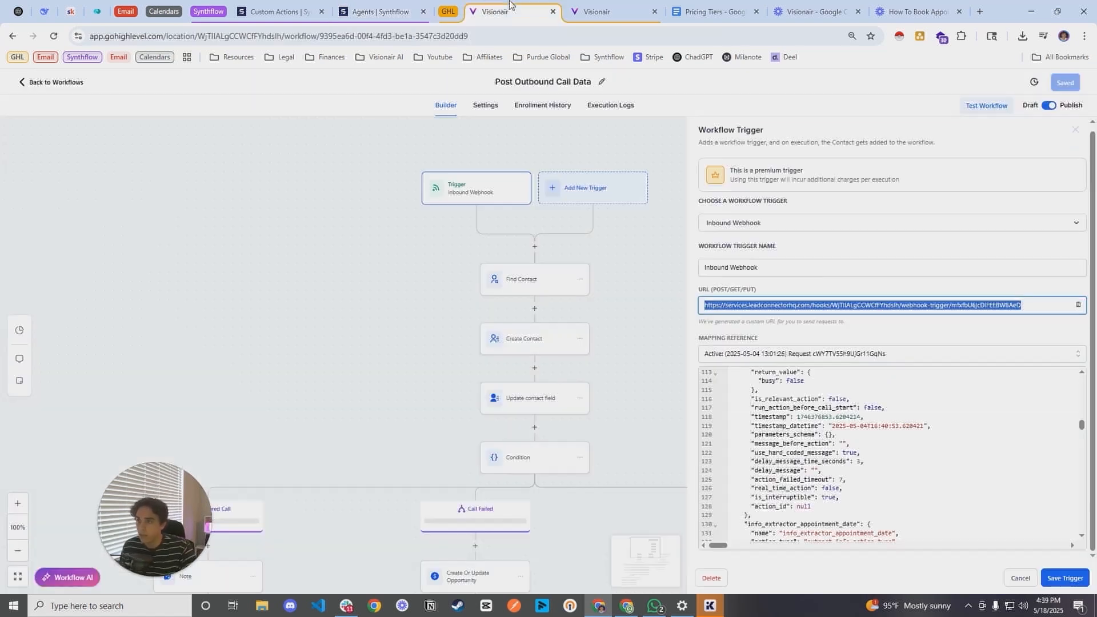
left_click(806, 354)
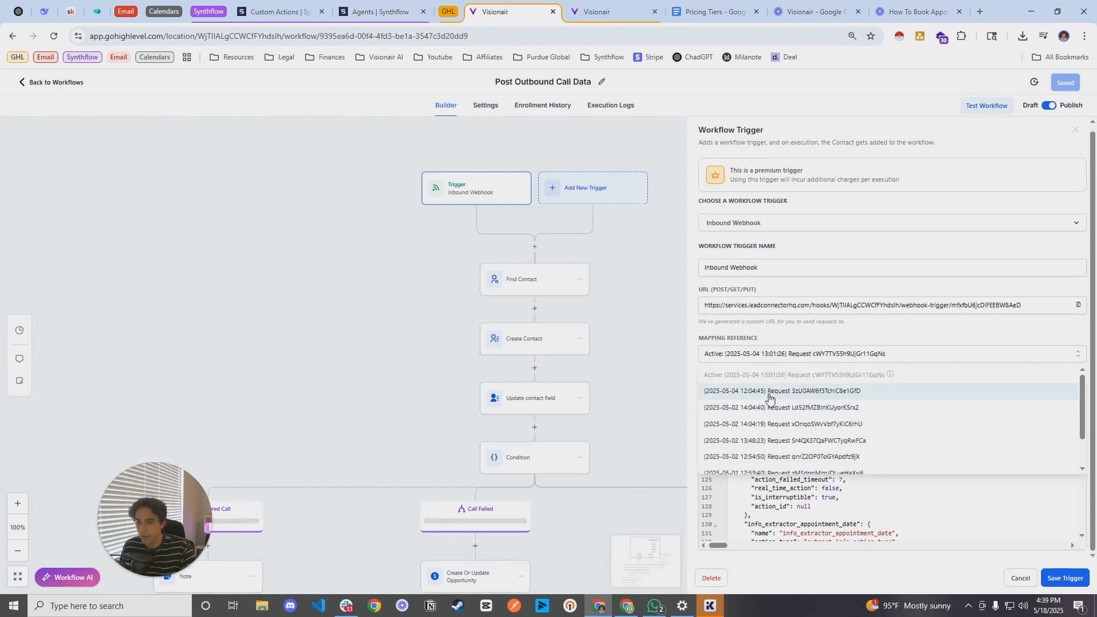
left_click(687, 358)
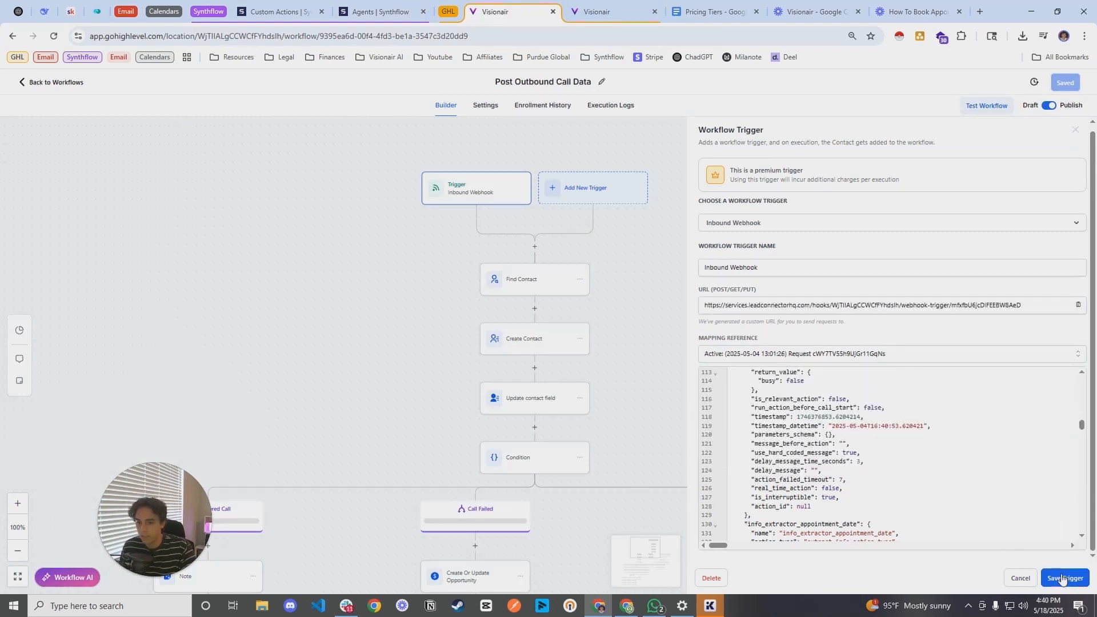
left_click(645, 310)
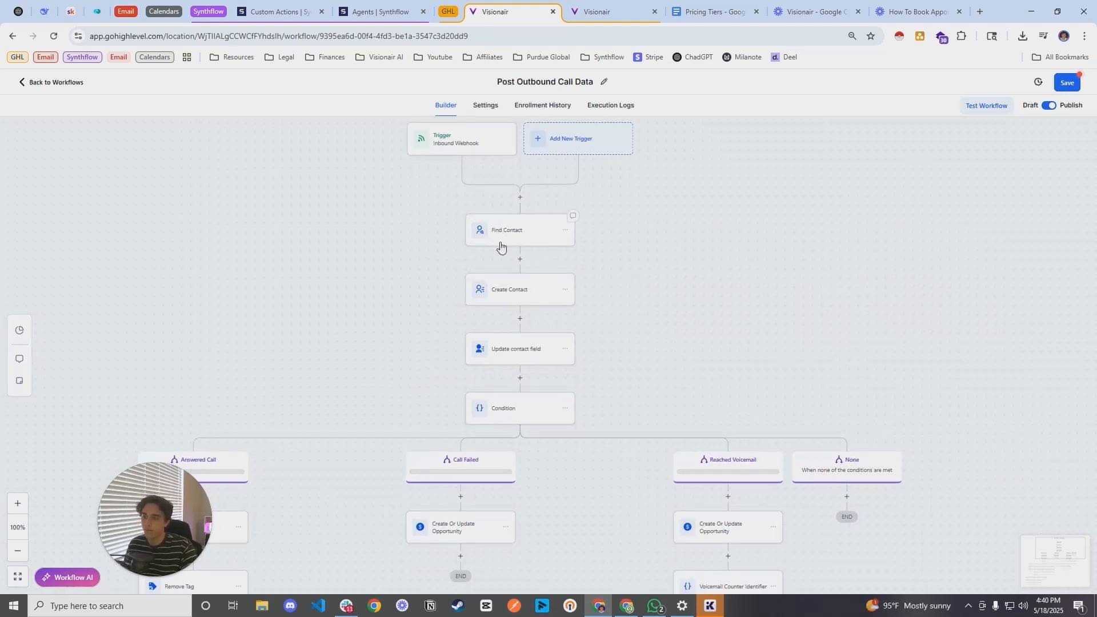
Enable branching on the Find Contact action and save the action
left_click(511, 243)
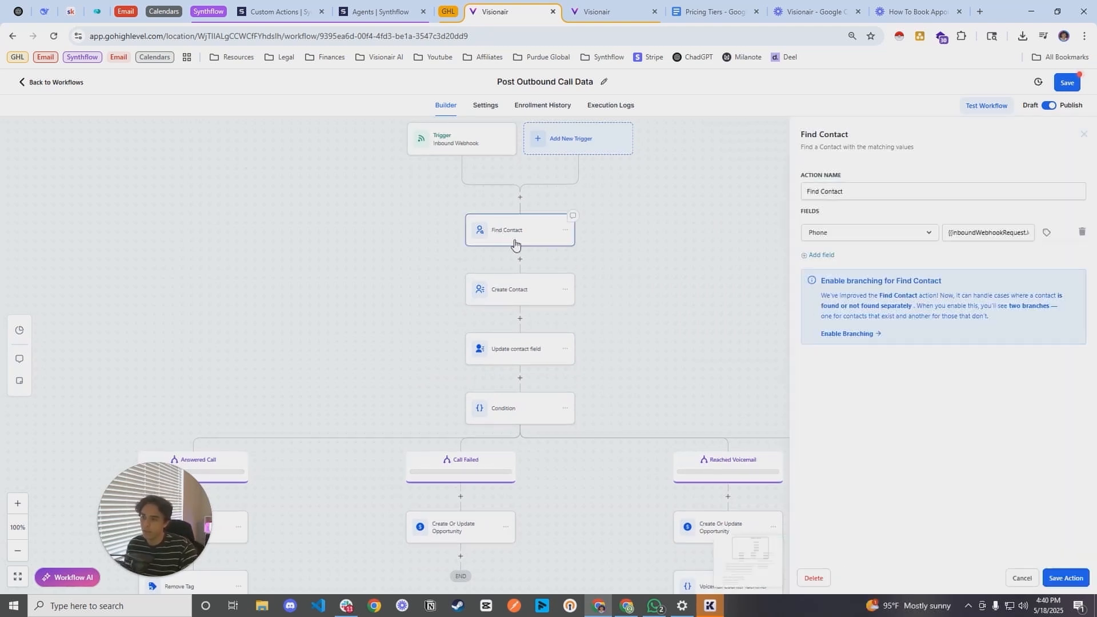
left_click(865, 336)
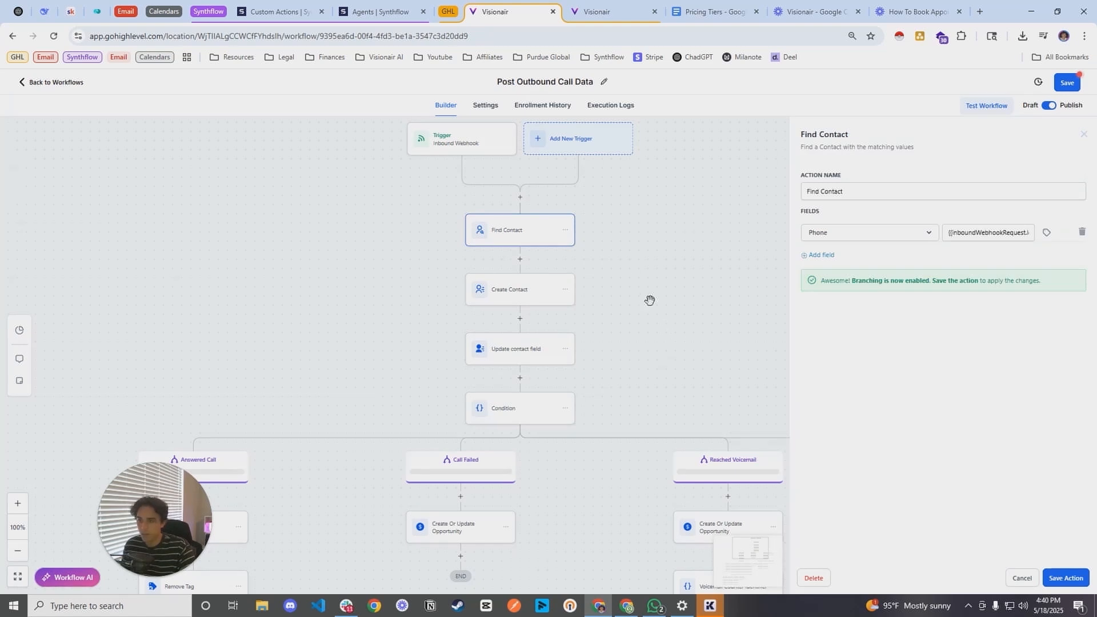
left_click(1050, 580)
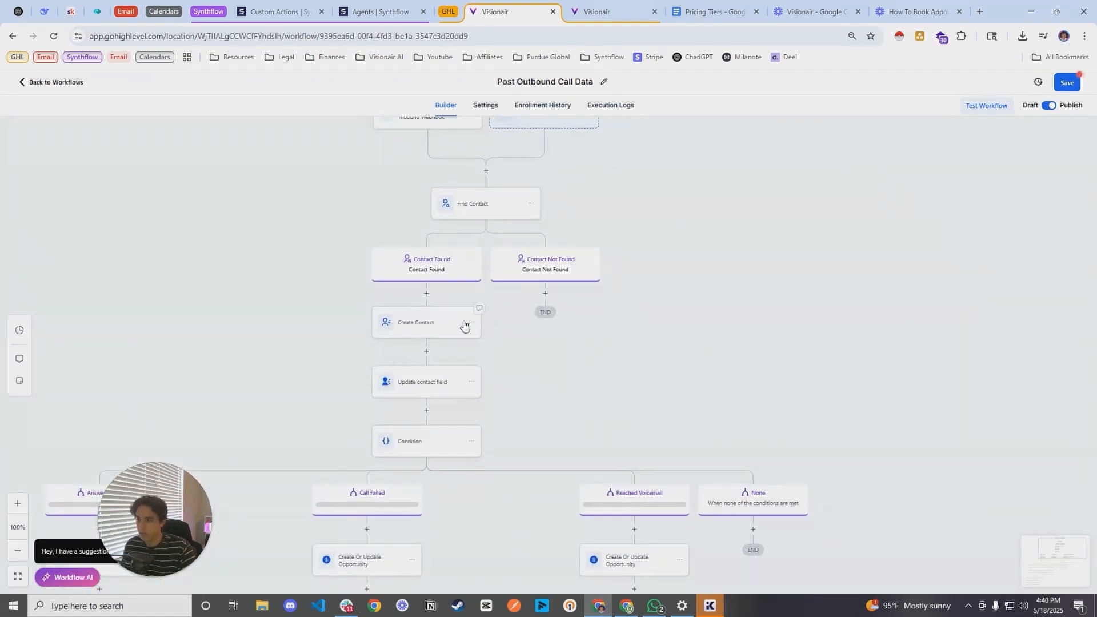
Move the Create Contact action and all actions after it to the Contact Not Found branch
left_click(472, 323)
mouse_move(507, 376)
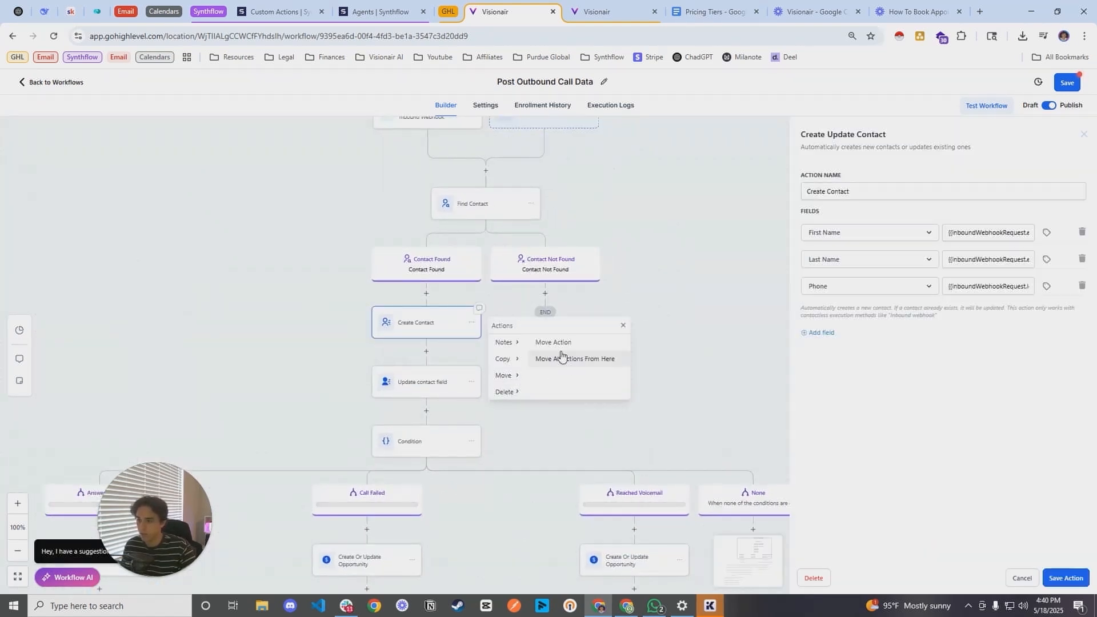
left_click(560, 356)
left_click(545, 304)
Add a Go To action under the Contact Found branch and point it to the Update contact field step
left_click(426, 302)
type("go")
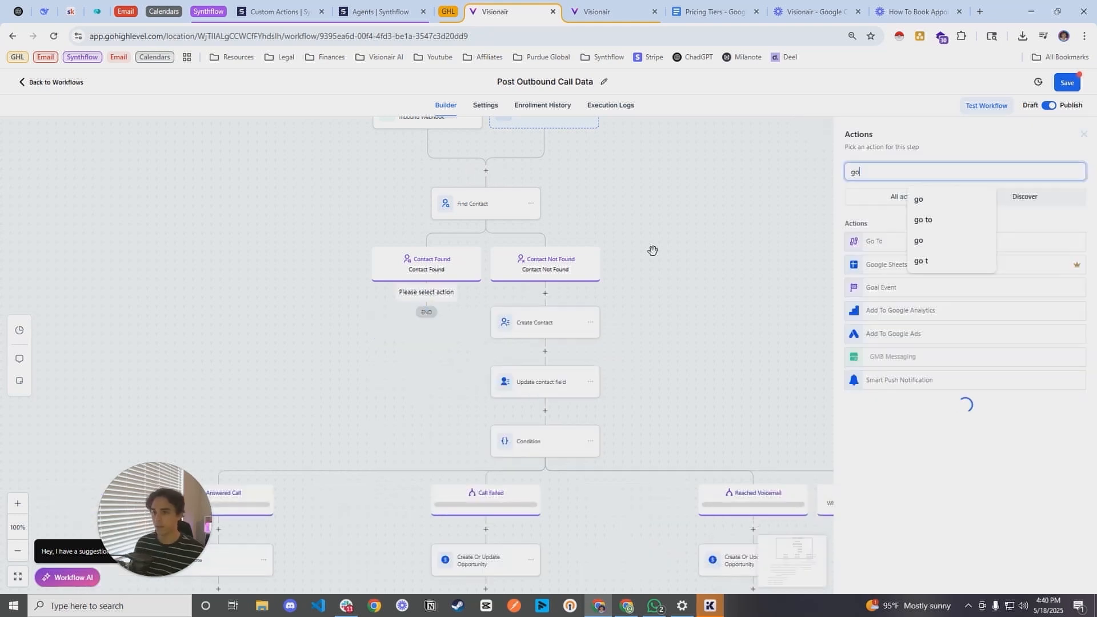
left_click(875, 241)
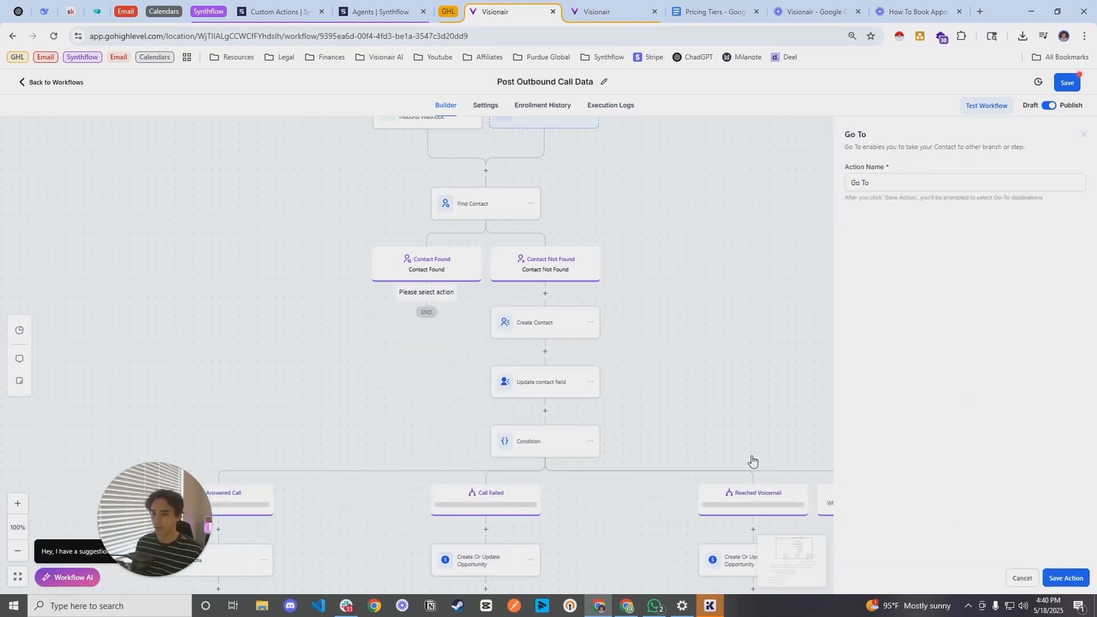
left_click(1067, 578)
left_click(523, 387)
left_click_drag(718, 358, 707, 295)
left_click_drag(676, 339, 680, 386)
left_click_drag(702, 348, 687, 317)
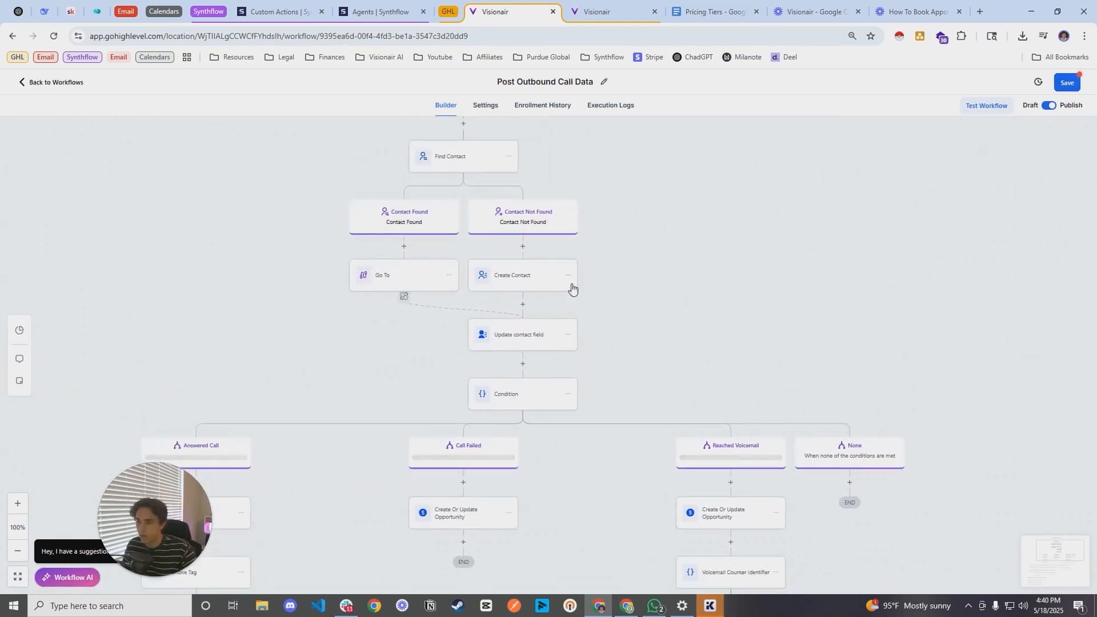
Review the Create Contact field mappings and the phone number mapping in Find Contact, leaving them unchanged
left_click(520, 282)
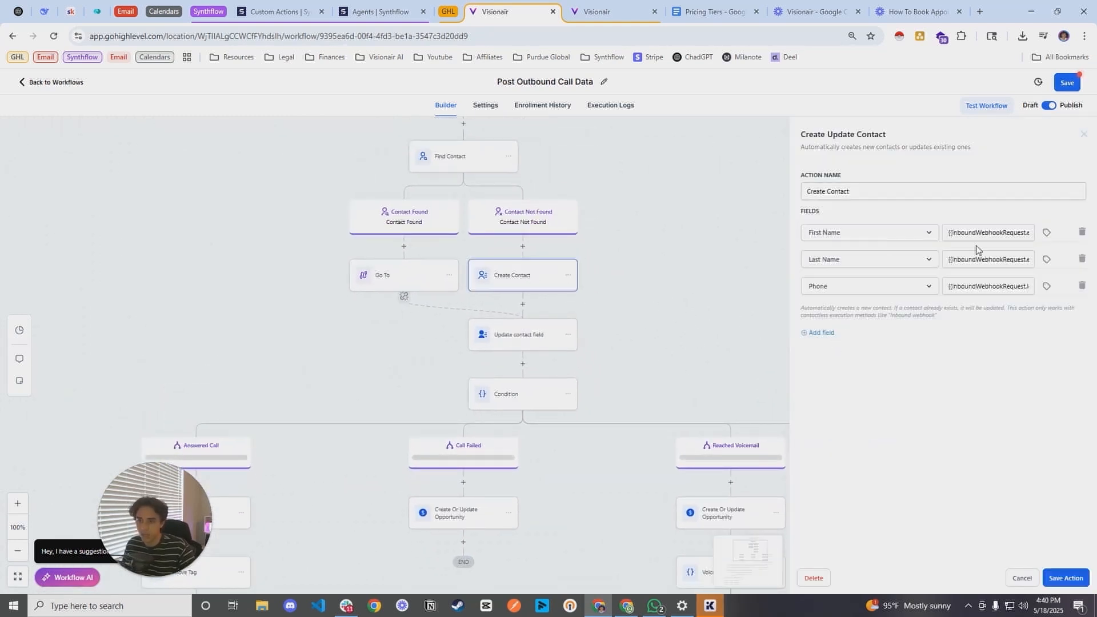
left_click(461, 164)
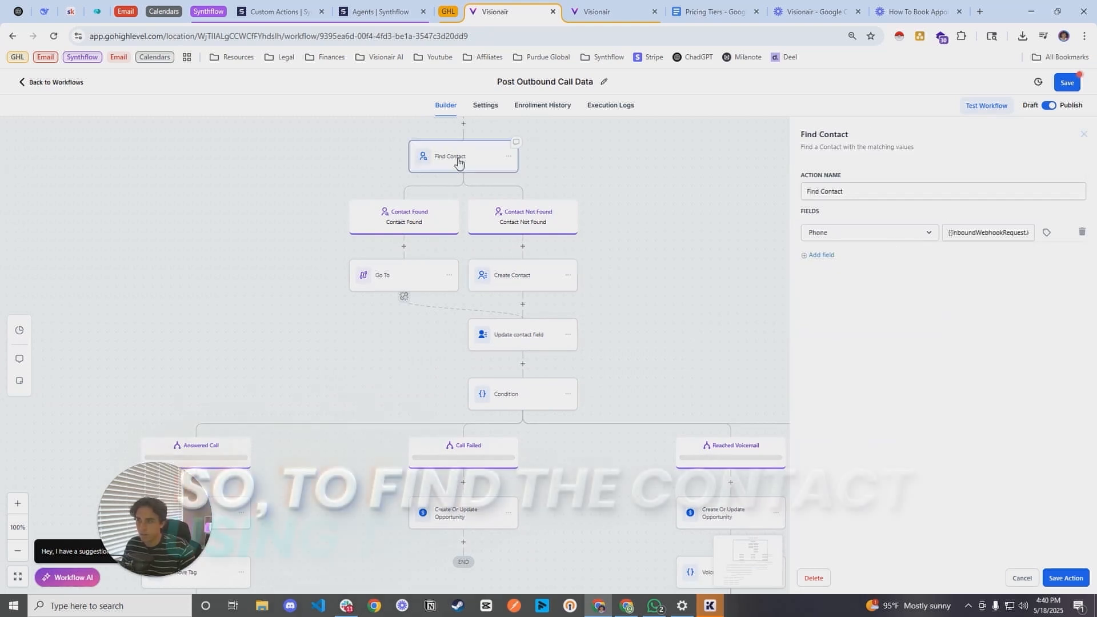
left_click(961, 233)
left_click_drag(961, 234, 1042, 242)
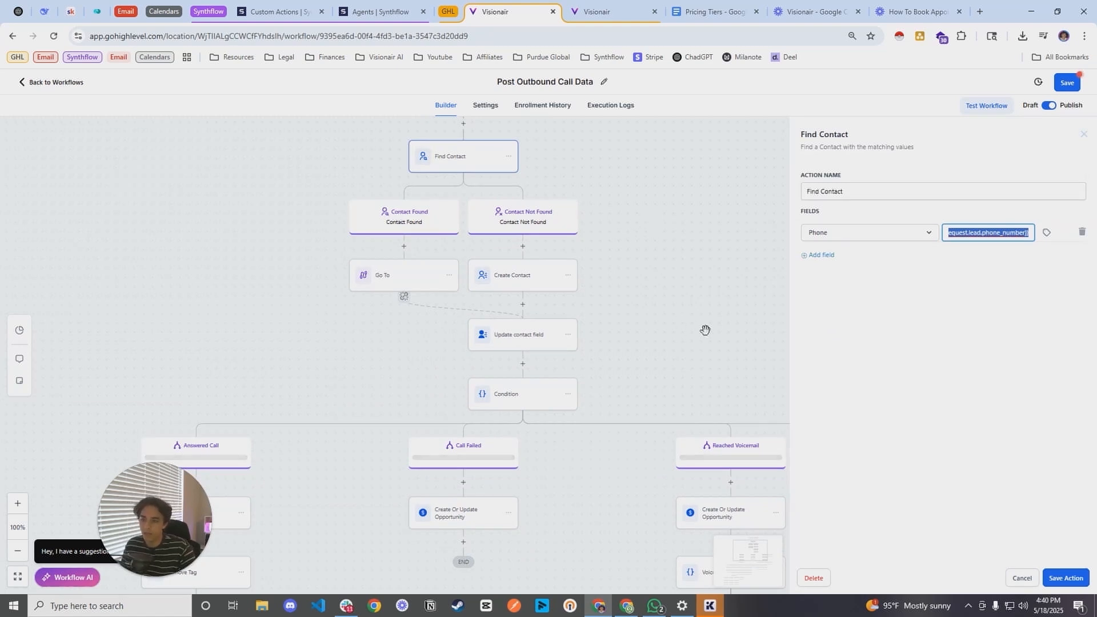
left_click(1021, 582)
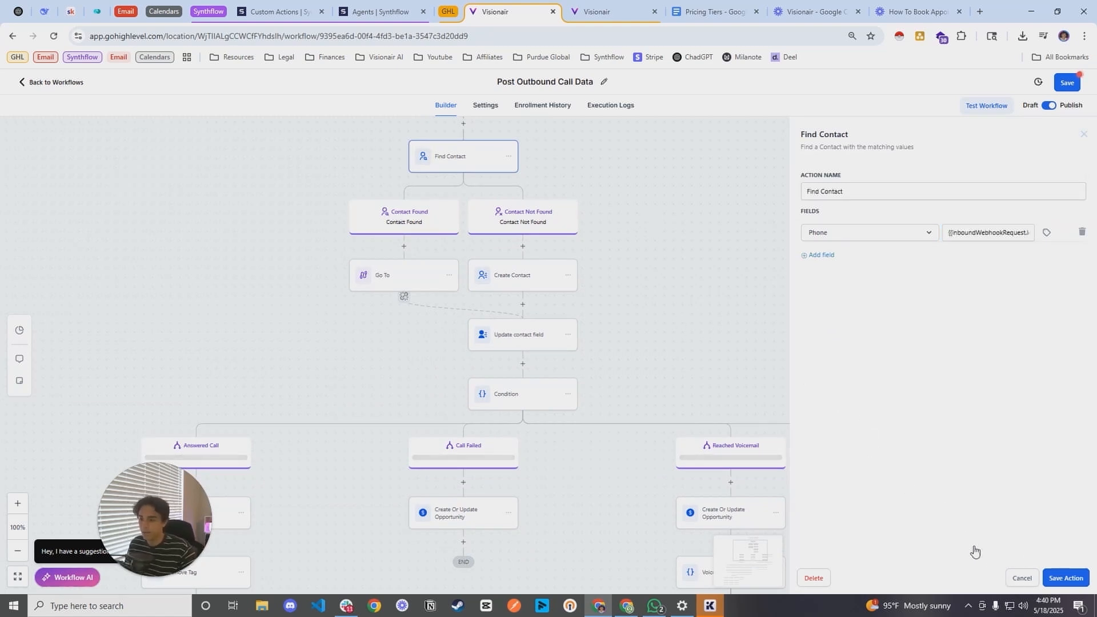
Open the Condition action below Update contact field and examine the Answered Call and Call Failed status values
left_click_drag(510, 340, 509, 252)
left_click_drag(702, 242, 702, 269)
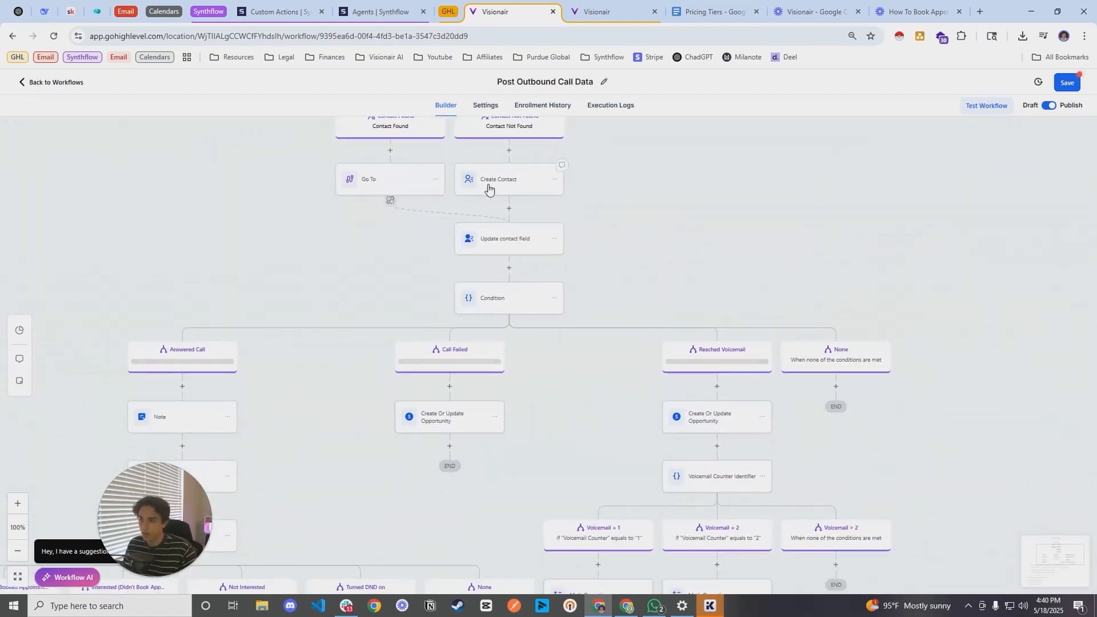
scroll(522, 254, "down", 2)
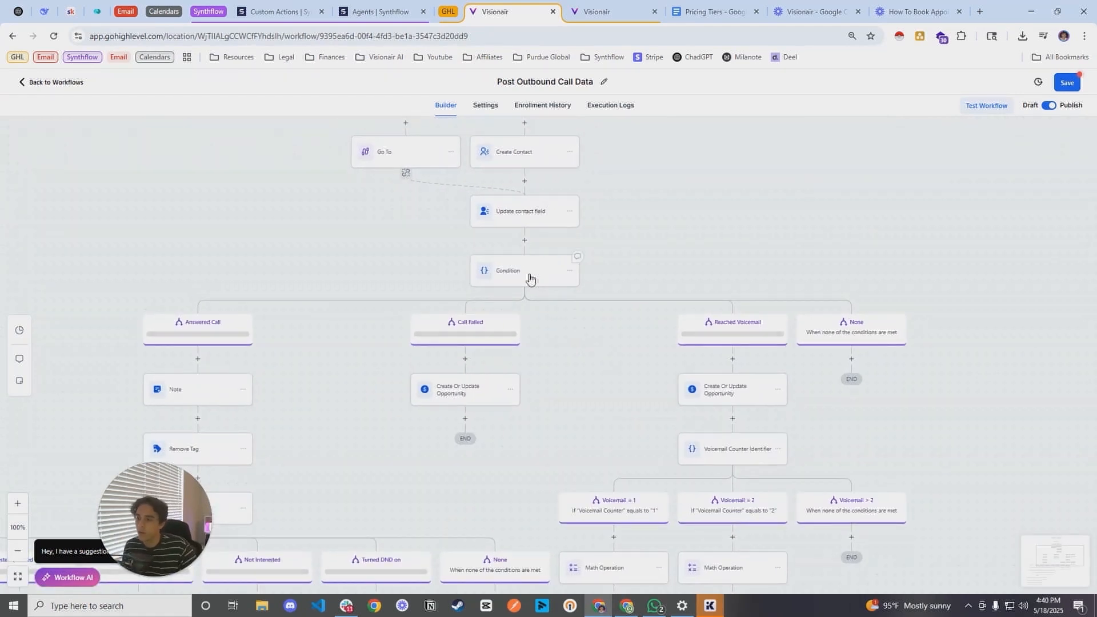
left_click_drag(585, 412, 589, 395)
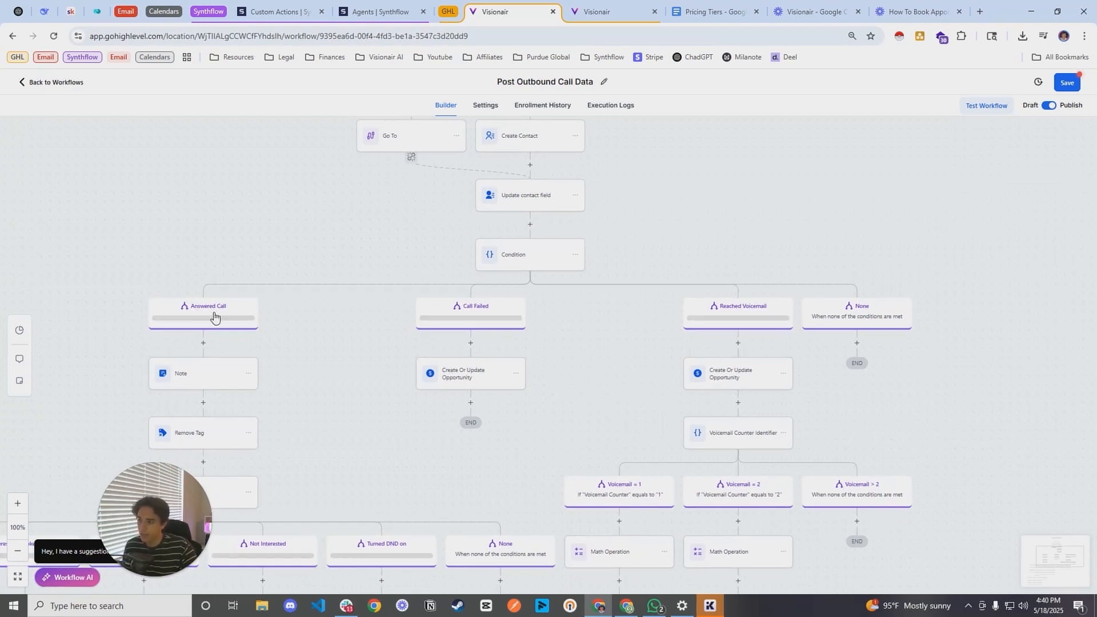
left_click(200, 323)
scroll(877, 347, "down", 1)
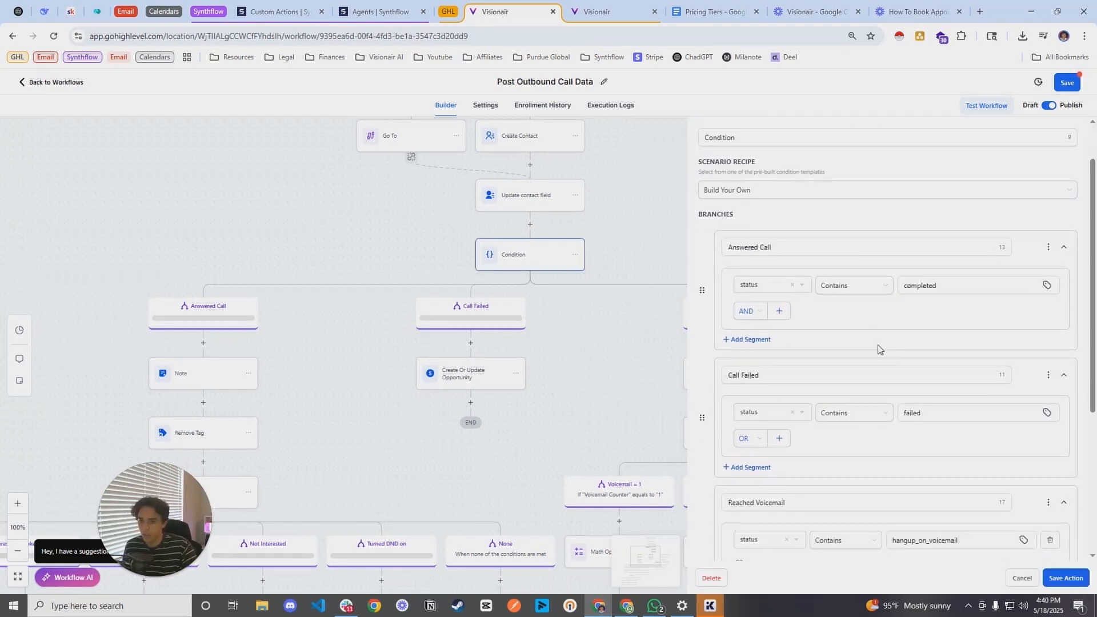
double_click(954, 284)
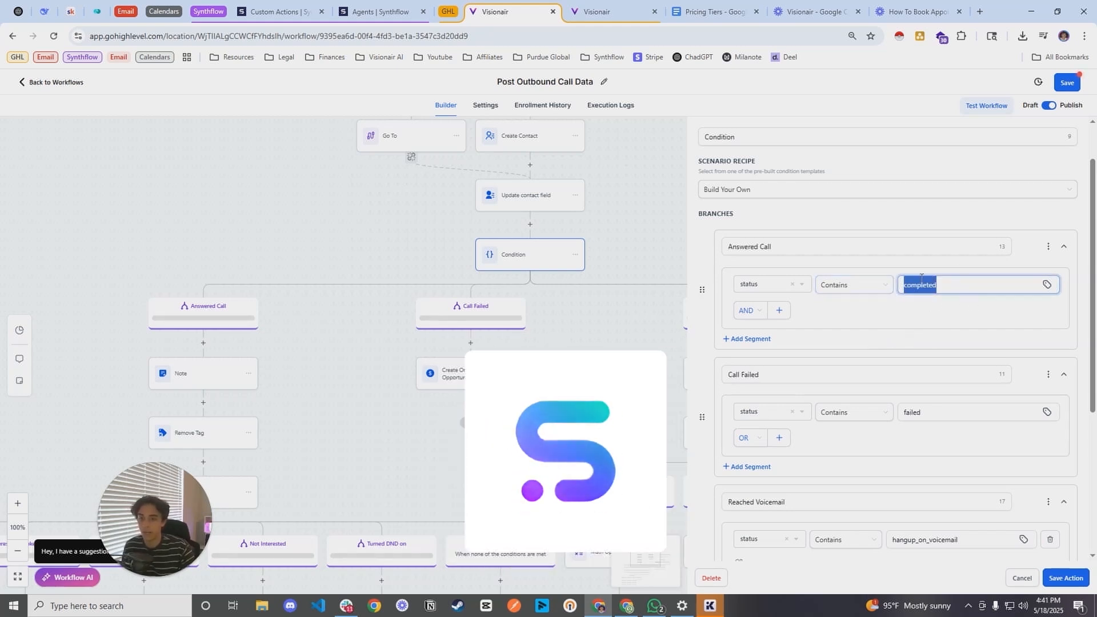
scroll(903, 354, "down", 1)
double_click(899, 355)
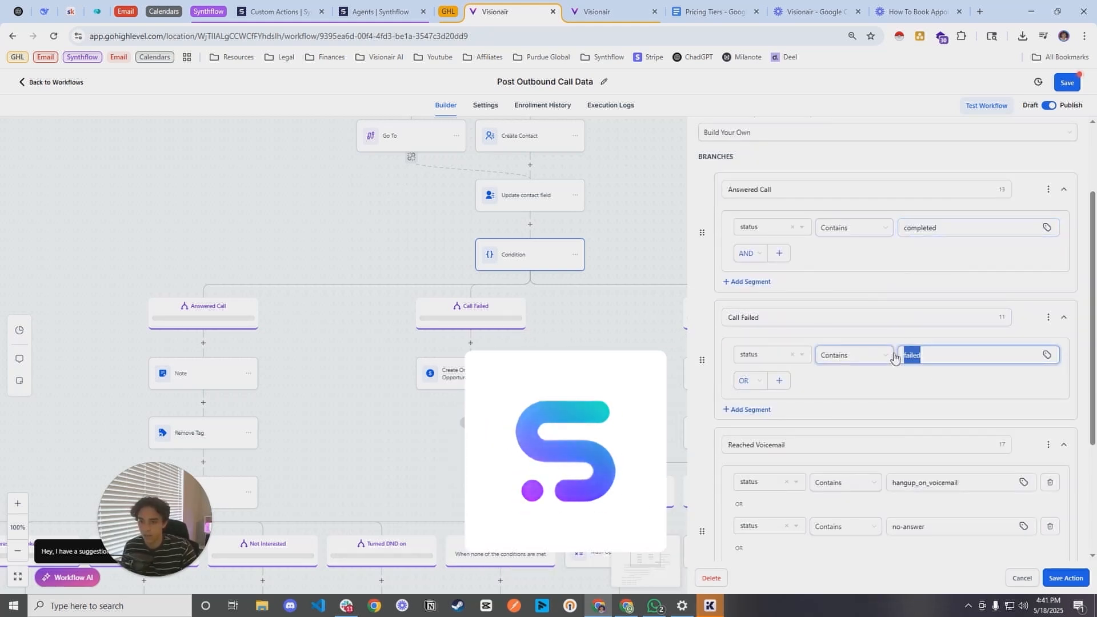
Examine the three status values of the Reached Voicemail branch and close the Condition action without saving
scroll(895, 360, "down", 3)
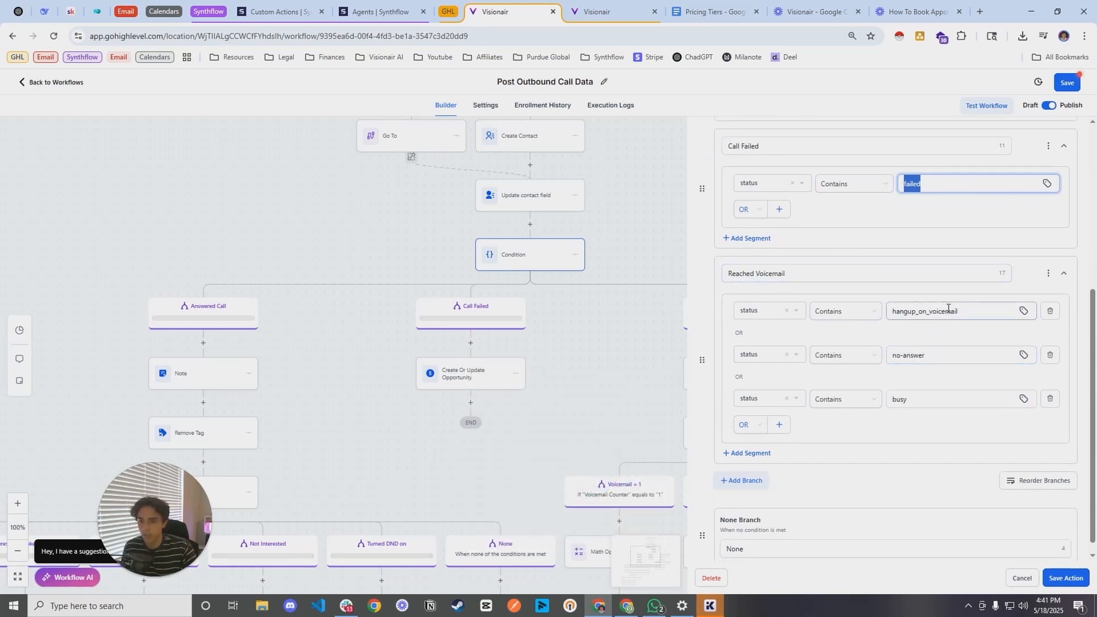
double_click(969, 312)
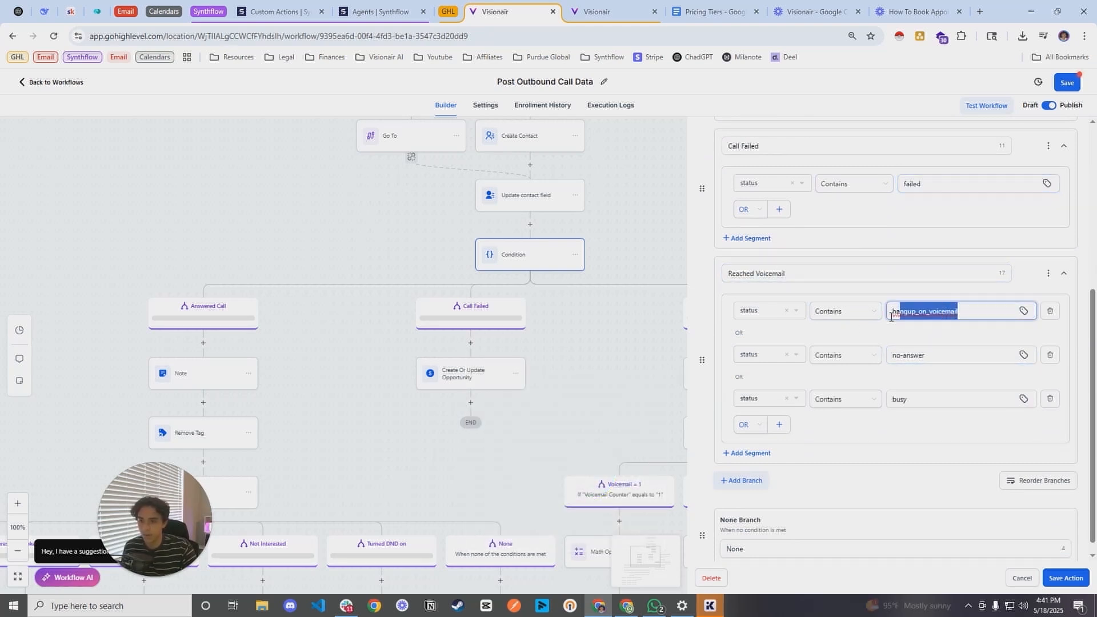
double_click(903, 354)
double_click(894, 399)
scroll(891, 392, "down", 1)
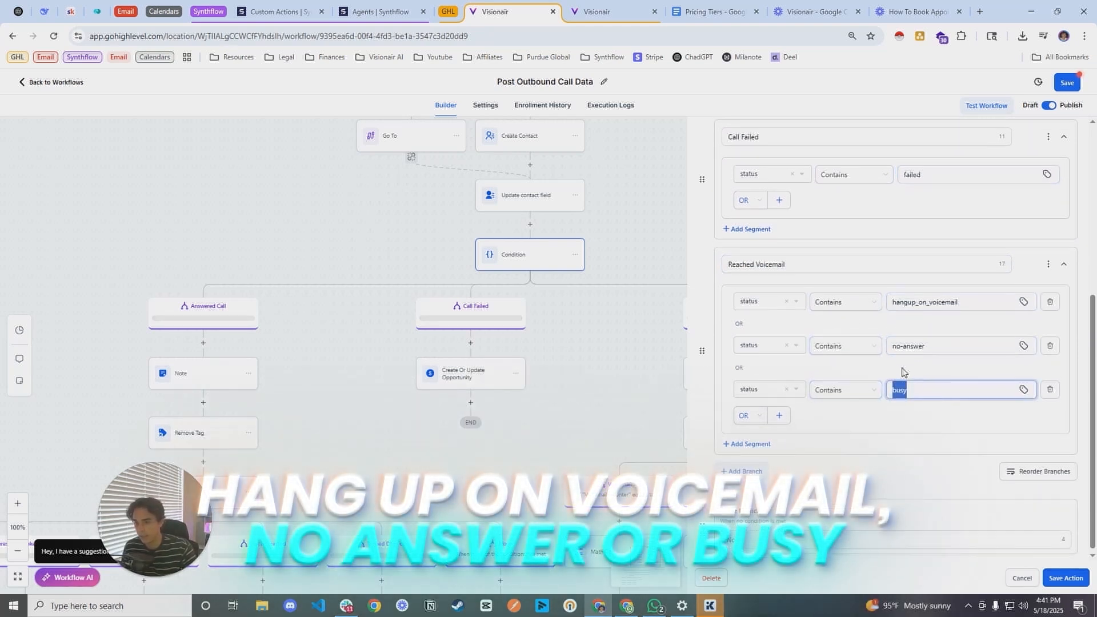
left_click(1018, 579)
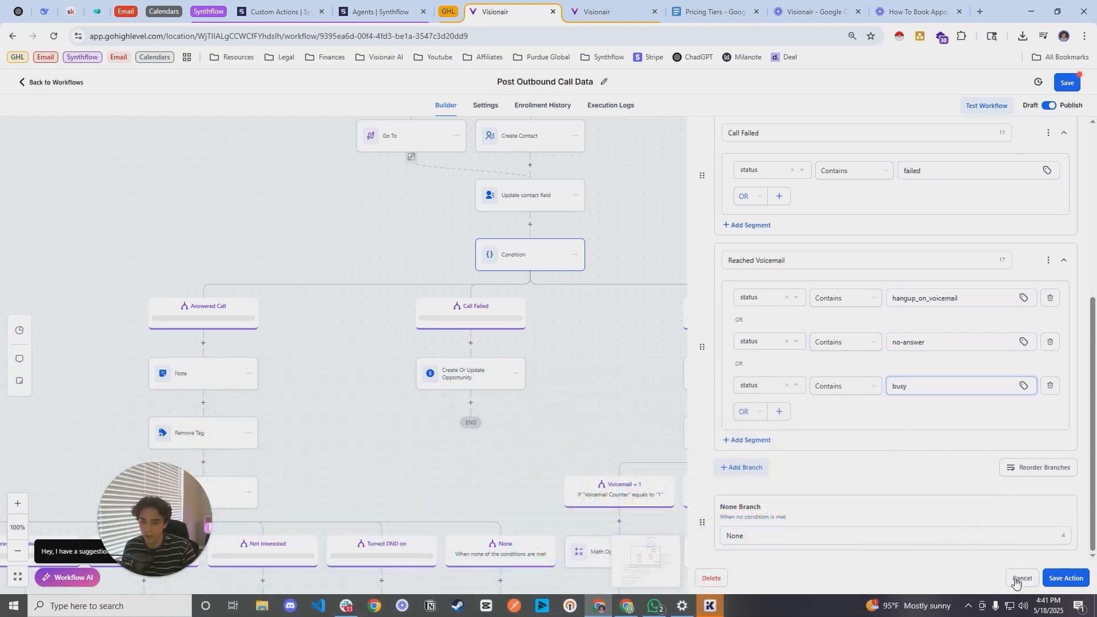
Review the pipeline and stage settings of the Reached Voicemail branch's Create Or Update Opportunity action and close it
left_click_drag(641, 405, 625, 338)
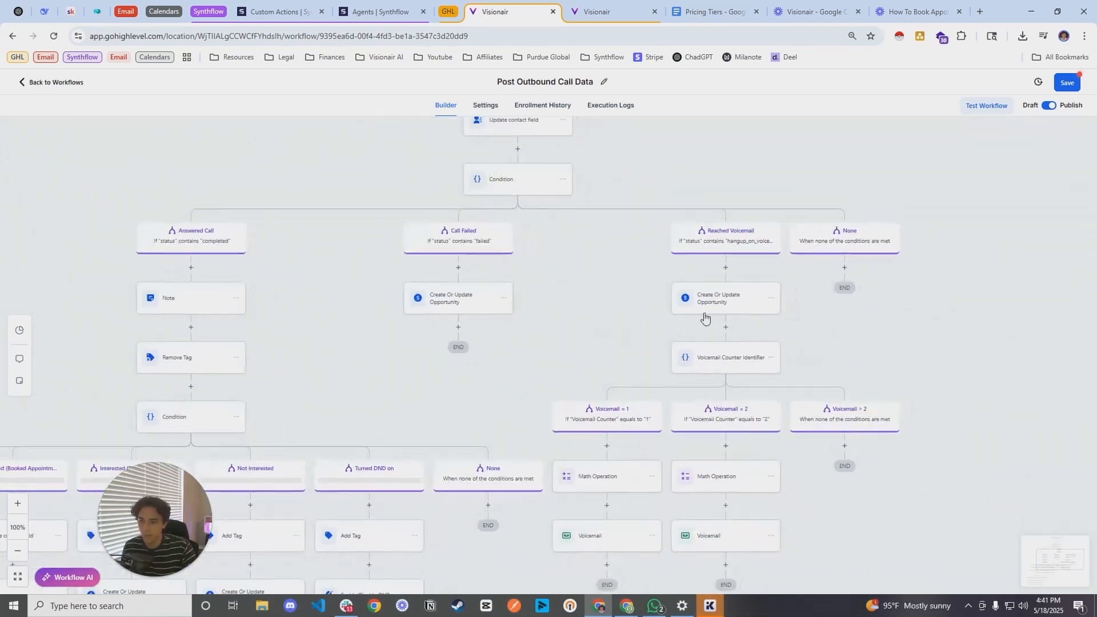
left_click(721, 307)
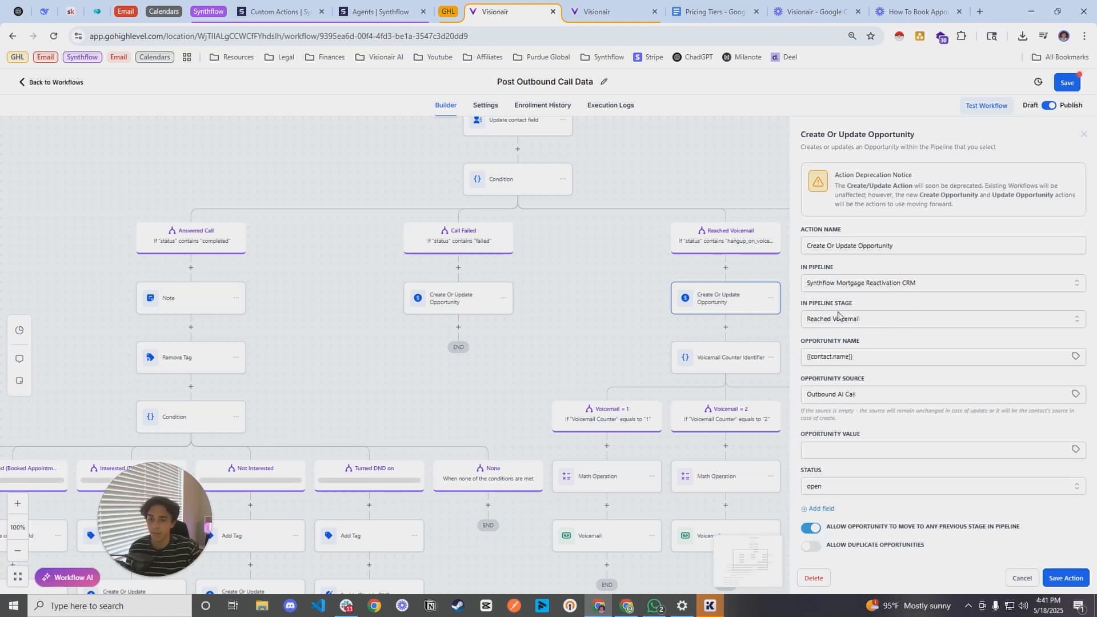
left_click_drag(534, 296, 545, 253)
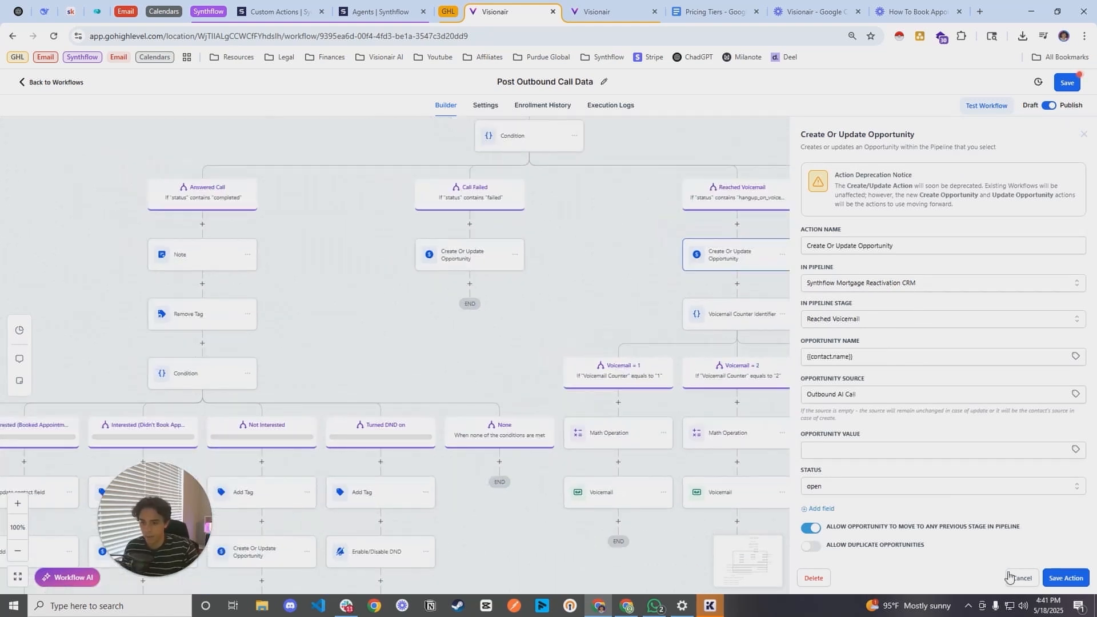
left_click(1016, 578)
Open the Note action in the Answered Call branch and read its call ID, recording, summary and transcript variables
left_click_drag(583, 308, 532, 360)
left_click_drag(499, 307, 836, 323)
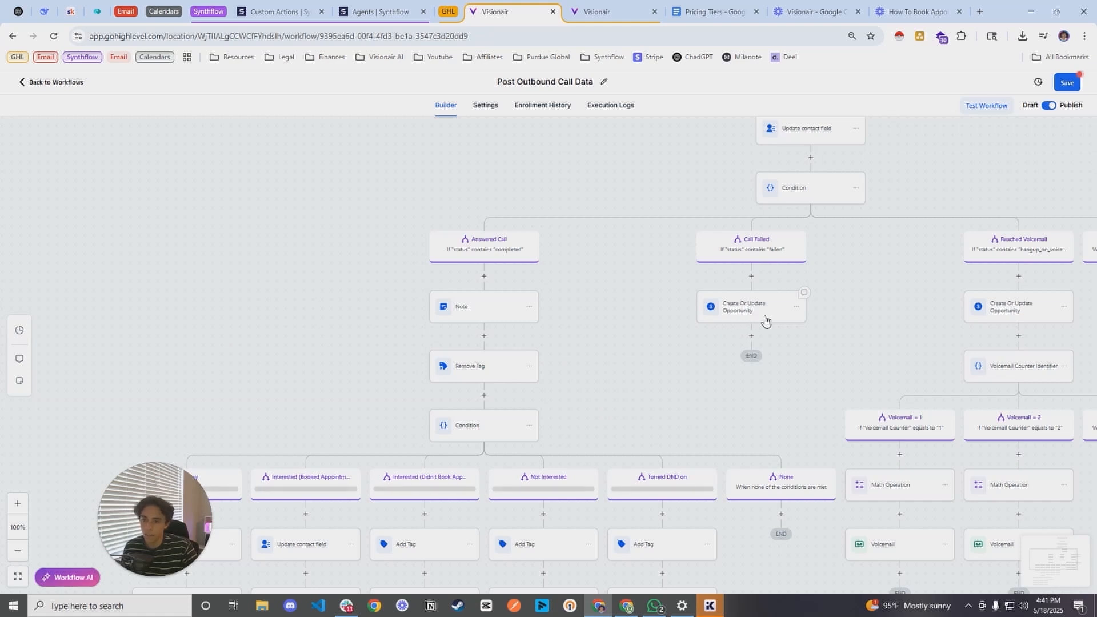
left_click_drag(629, 349, 682, 293)
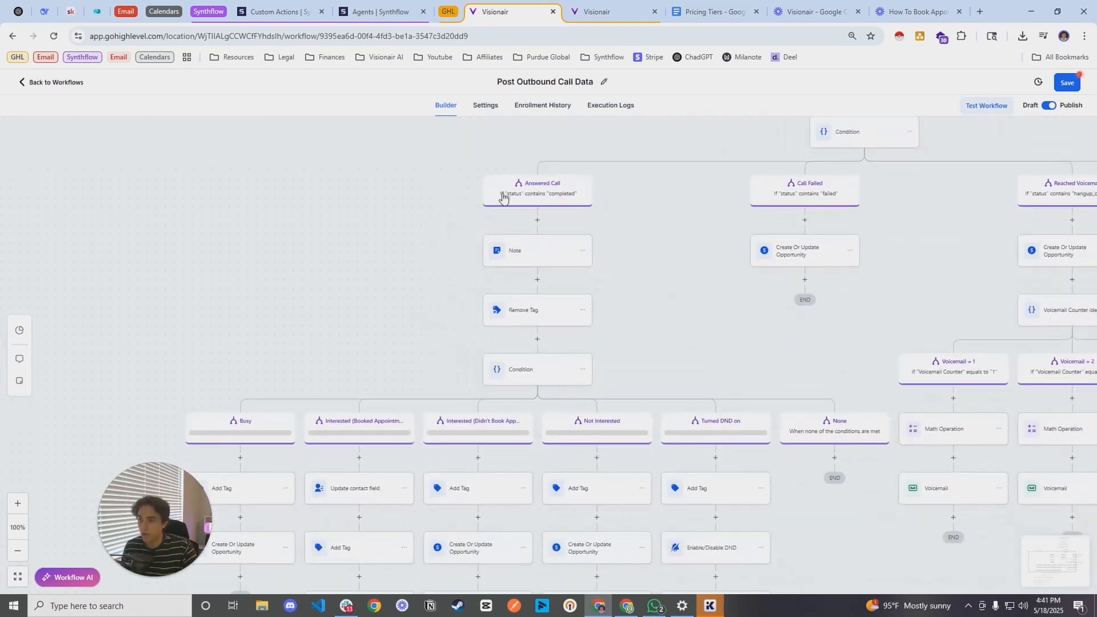
left_click(522, 267)
scroll(951, 308, "down", 2)
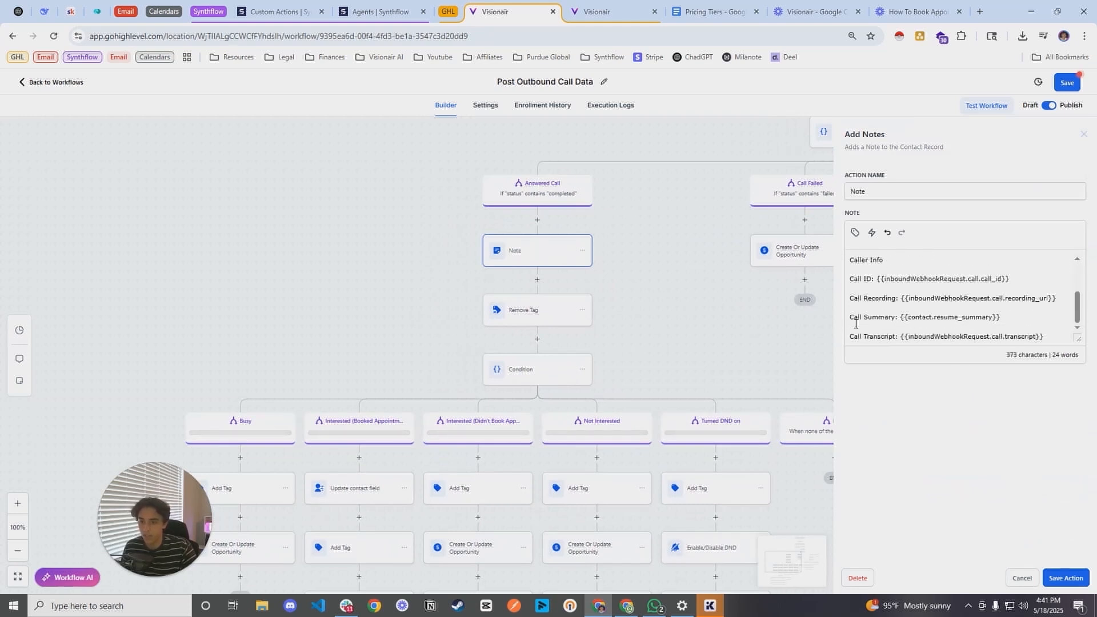
Open the Answered Call branch's Remove Tag action and review its tags alongside the outcome branches below it
left_click_drag(669, 358, 655, 235)
left_click(515, 201)
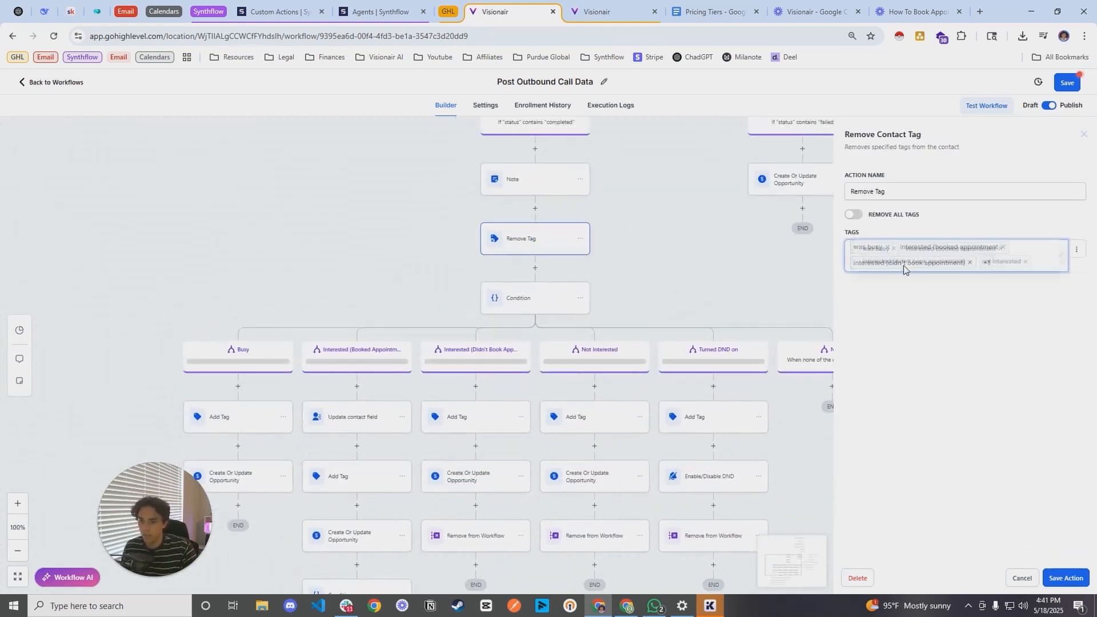
left_click_drag(662, 275, 646, 205)
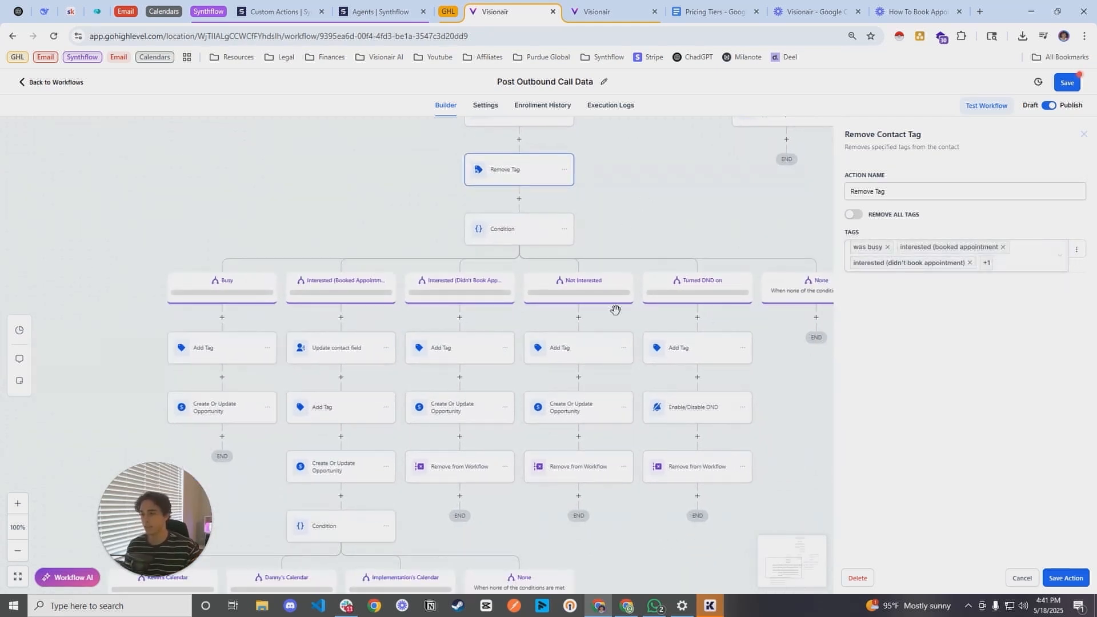
left_click_drag(647, 232, 600, 256)
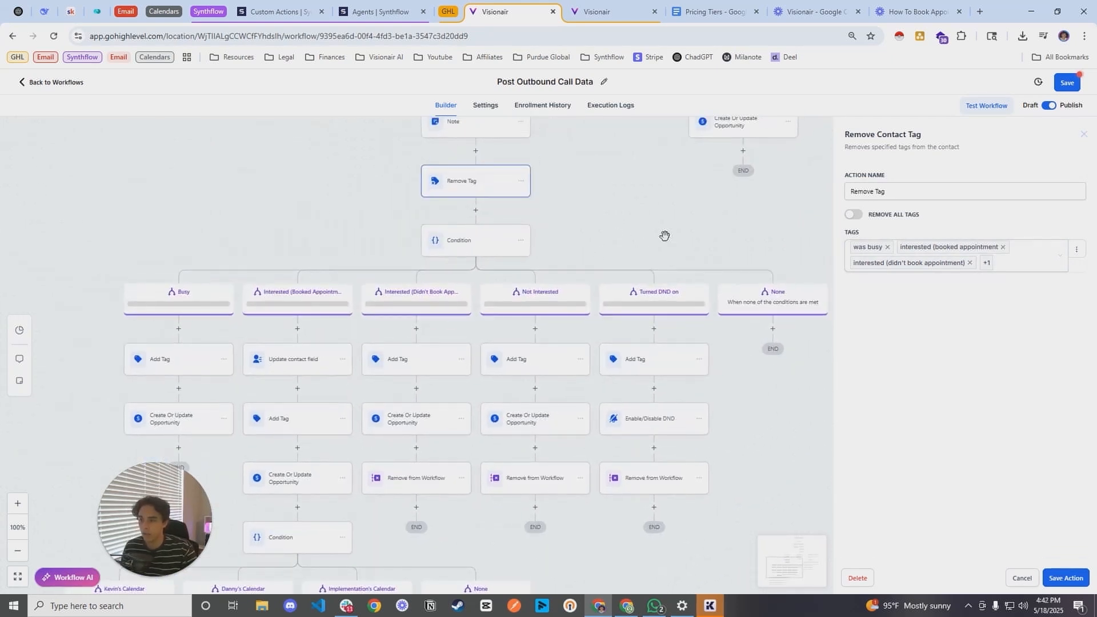
left_click_drag(672, 204, 608, 257)
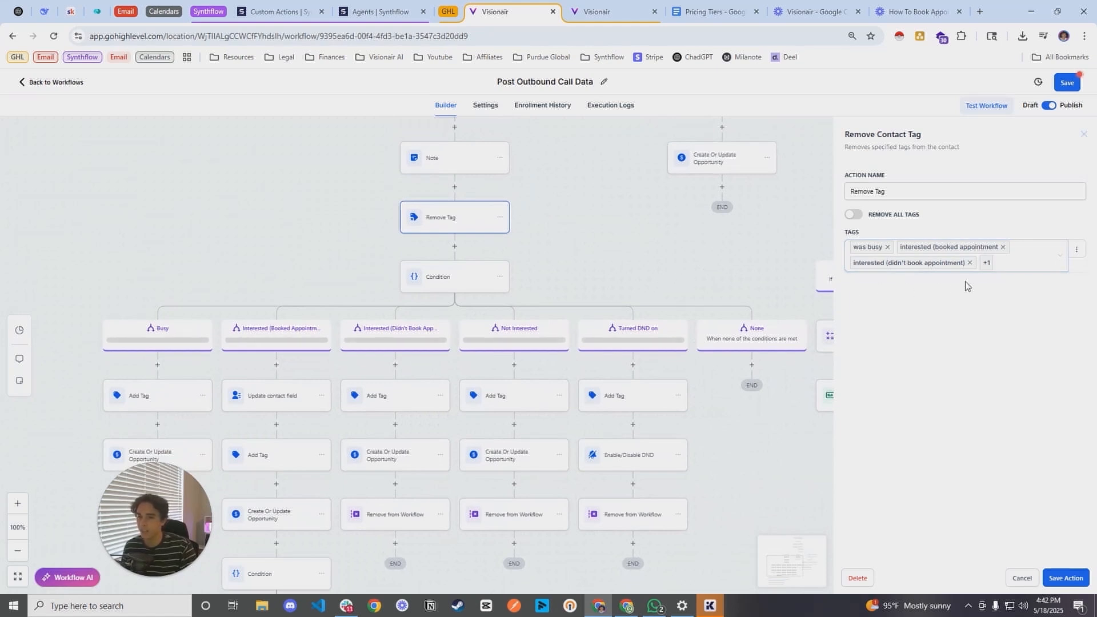
Open the Condition action below the Answered Call branch's Remove Tag and examine its Busy, Interested (Booked Appointment) and Interested (Didn't Book Appointment) rules
left_click_drag(637, 274, 673, 233)
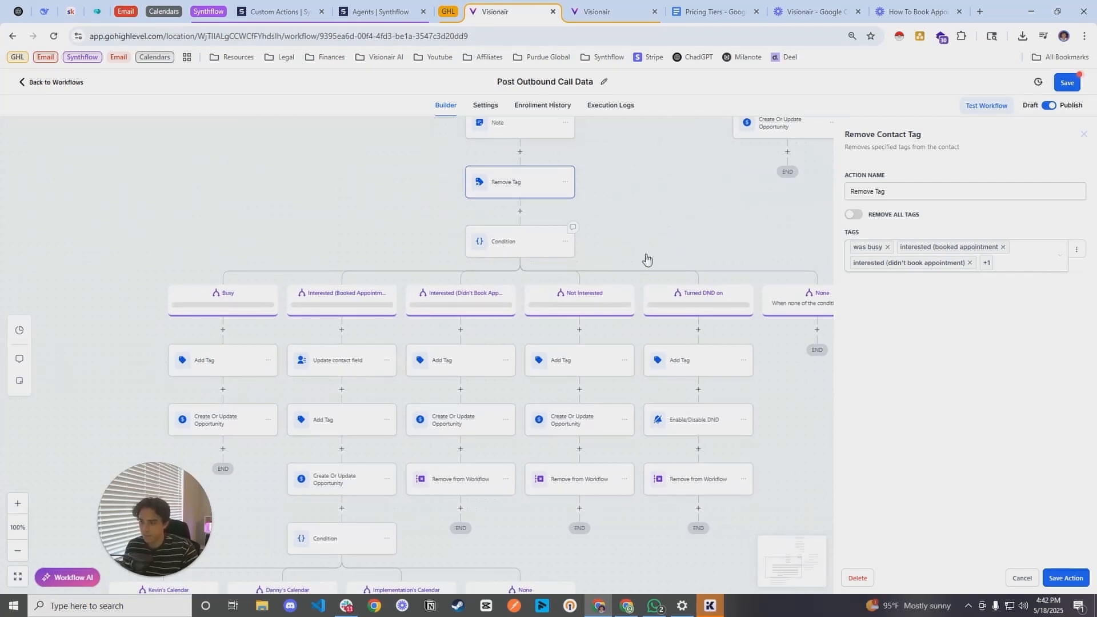
left_click_drag(631, 228, 624, 196)
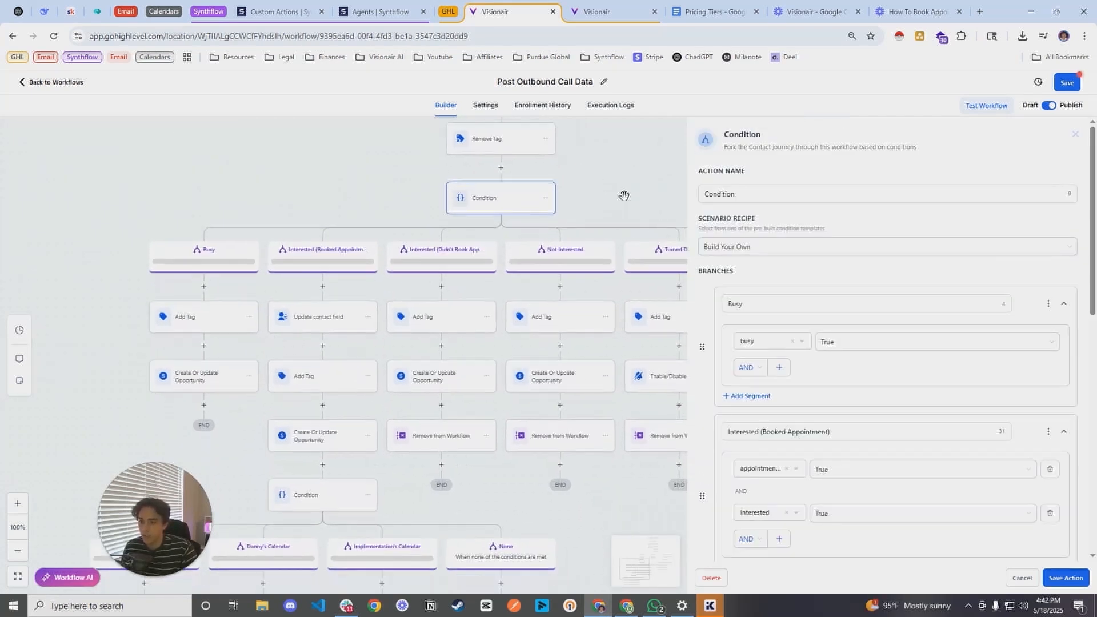
scroll(818, 299, "down", 2)
double_click(762, 193)
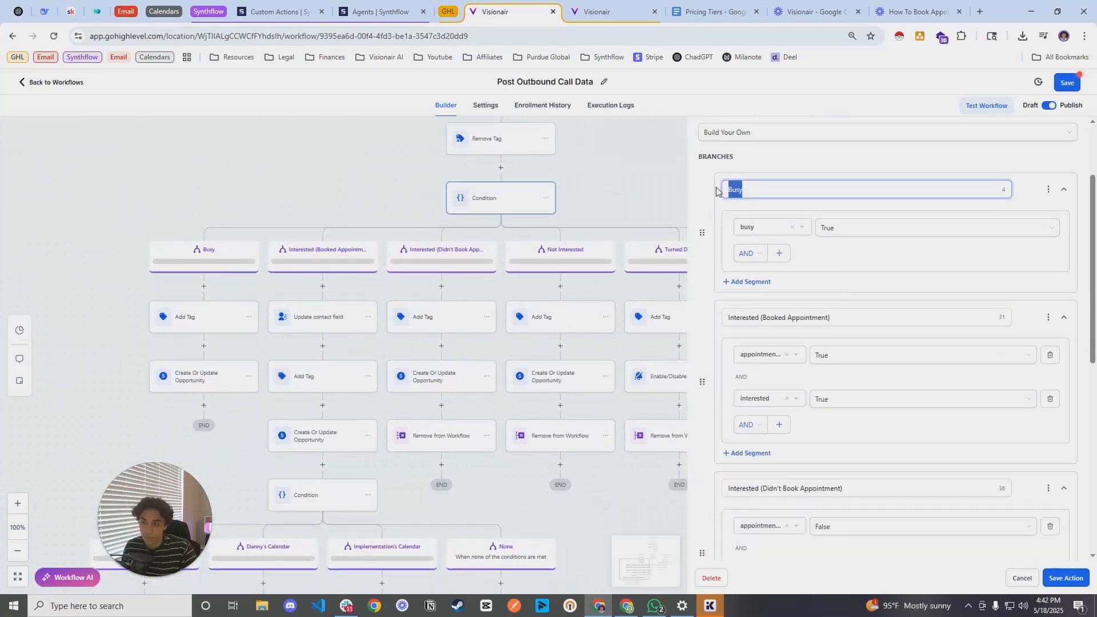
scroll(845, 276, "down", 1)
left_click_drag(861, 262, 721, 261)
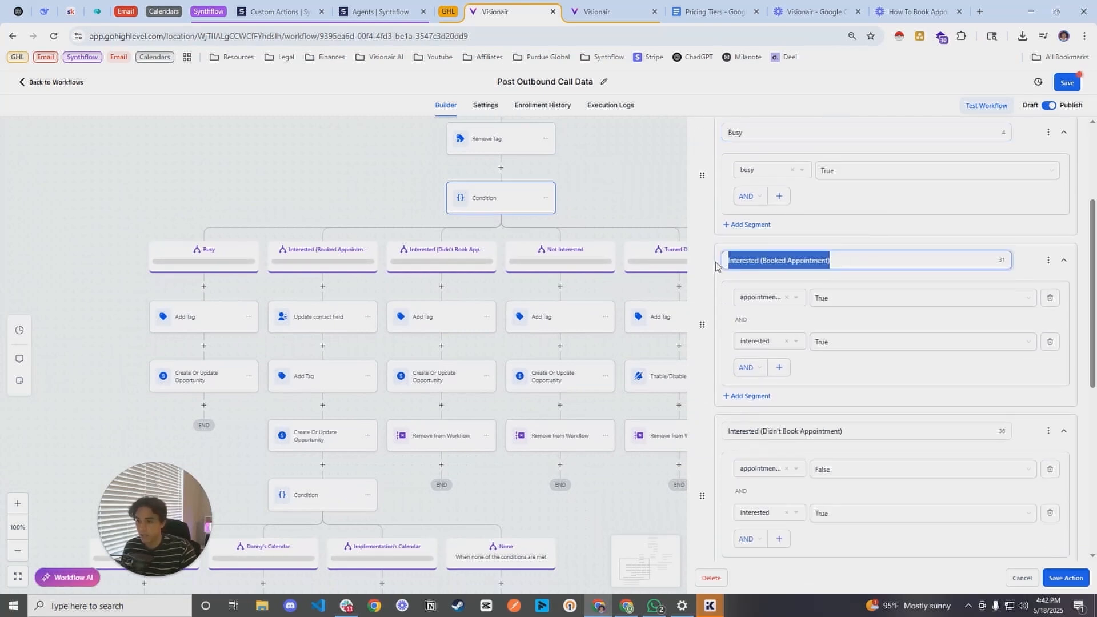
scroll(721, 262, "down", 2)
left_click_drag(887, 318, 725, 317)
Read the Condition action's Not Interested and Turned DND on rules and close it without saving
scroll(857, 337, "down", 2)
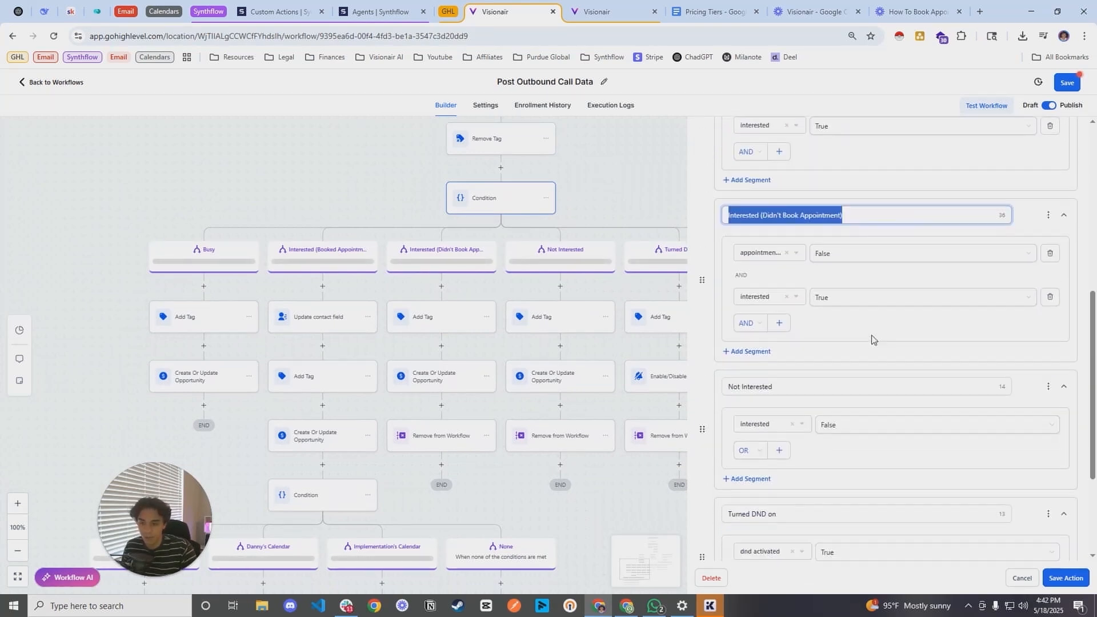
left_click_drag(812, 375, 722, 375)
scroll(827, 370, "down", 3)
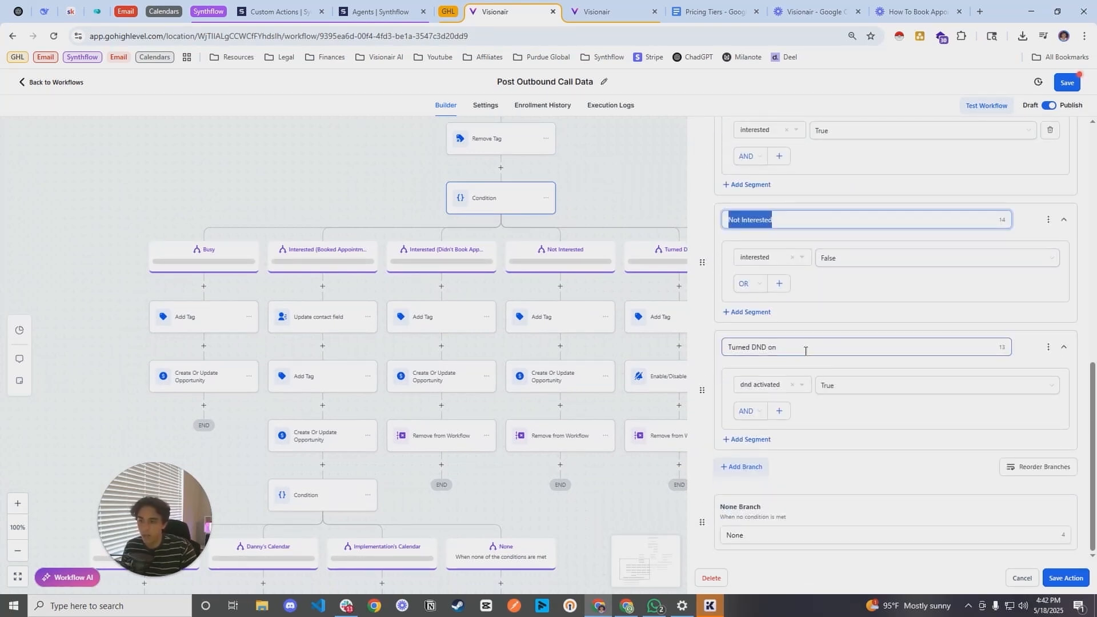
left_click_drag(823, 348, 718, 350)
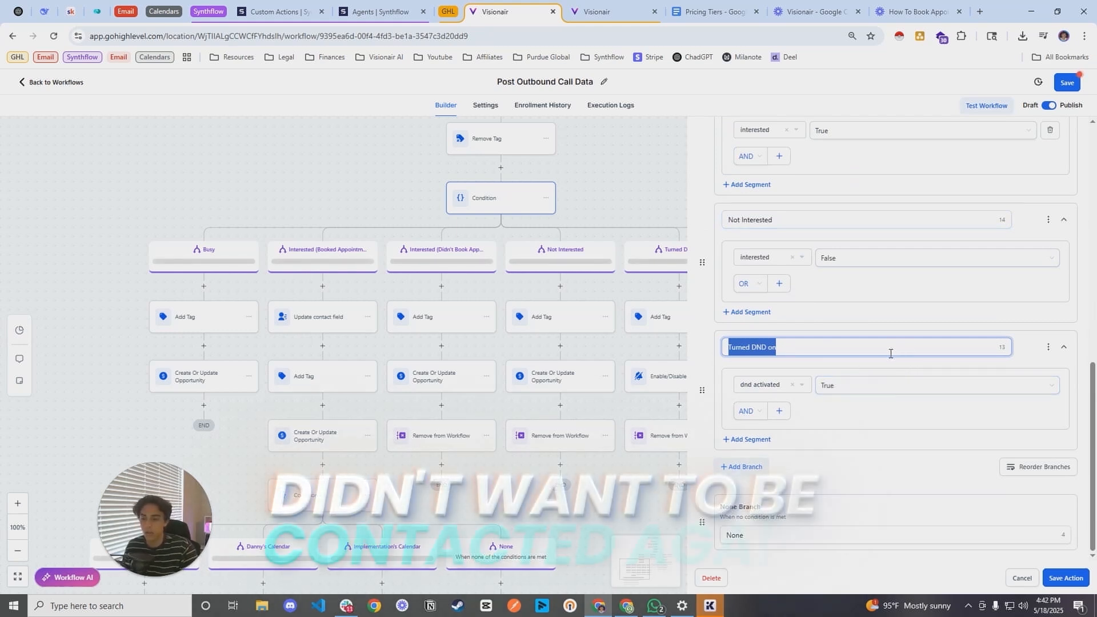
scroll(870, 348, "up", 2)
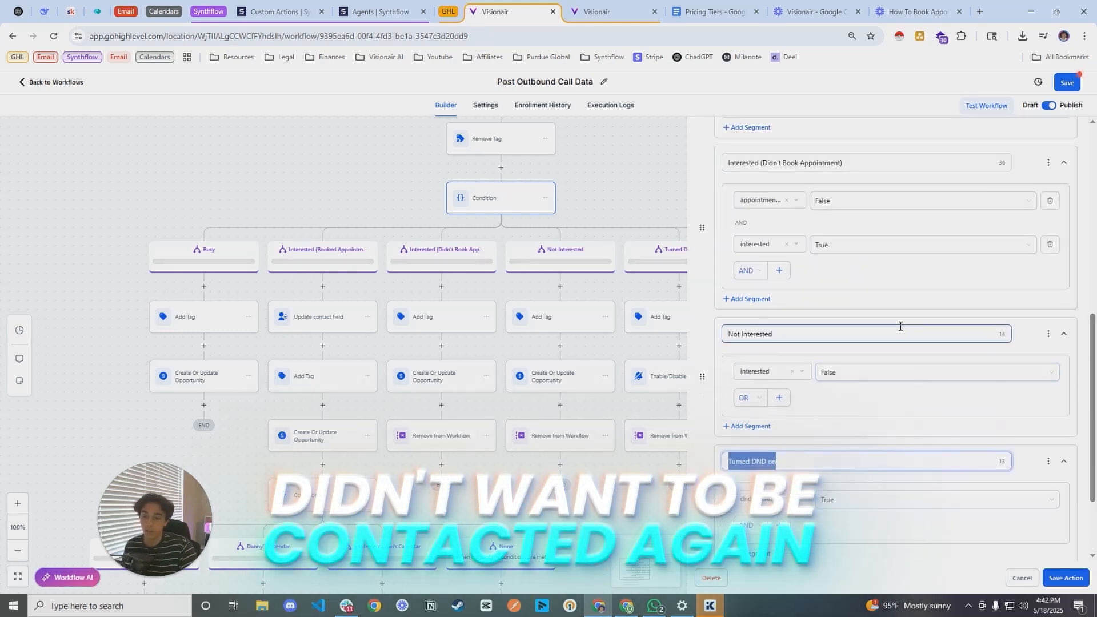
scroll(943, 321, "up", 2)
left_click(1026, 579)
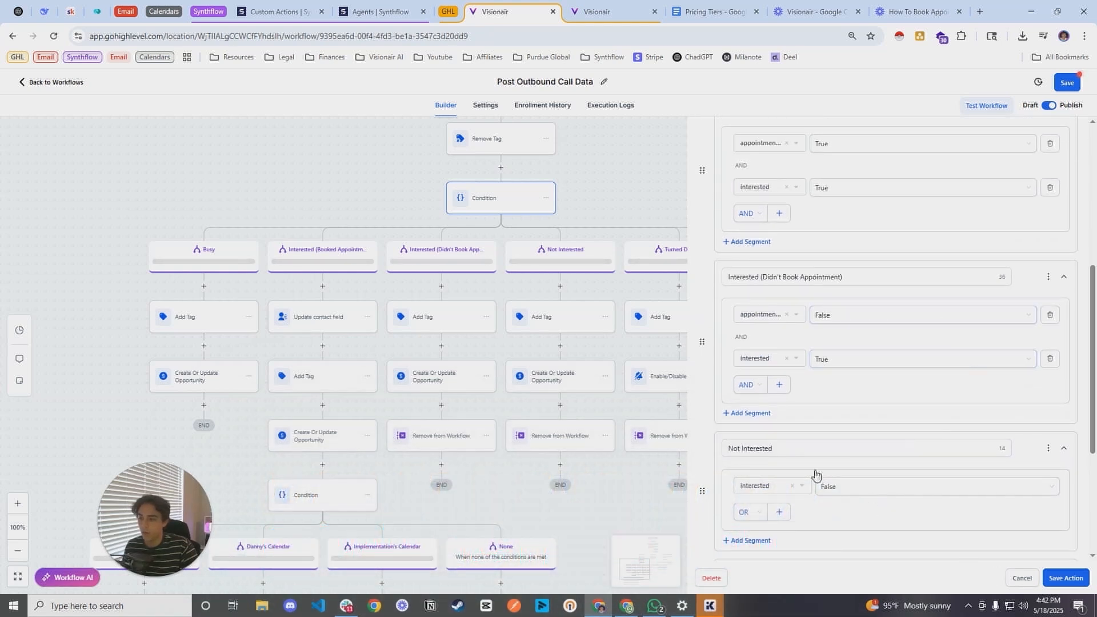
Open the Interested (Booked Appointment) branch's Update contact field action and inspect the webhook variable mapped to User Appointment Date
left_click_drag(368, 188, 498, 149)
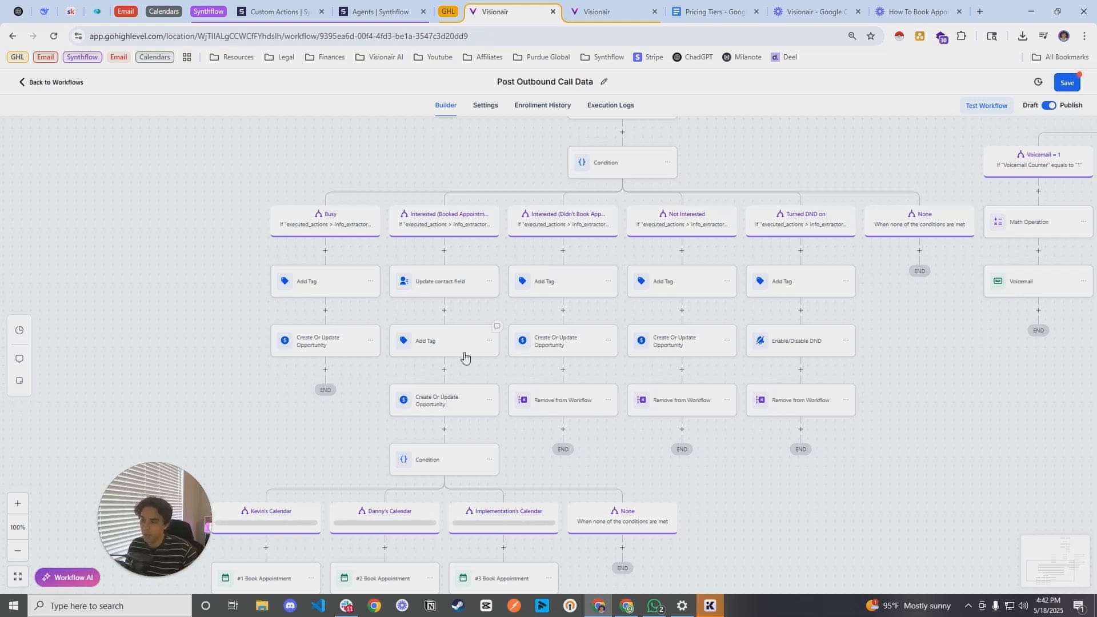
left_click_drag(361, 433, 350, 401)
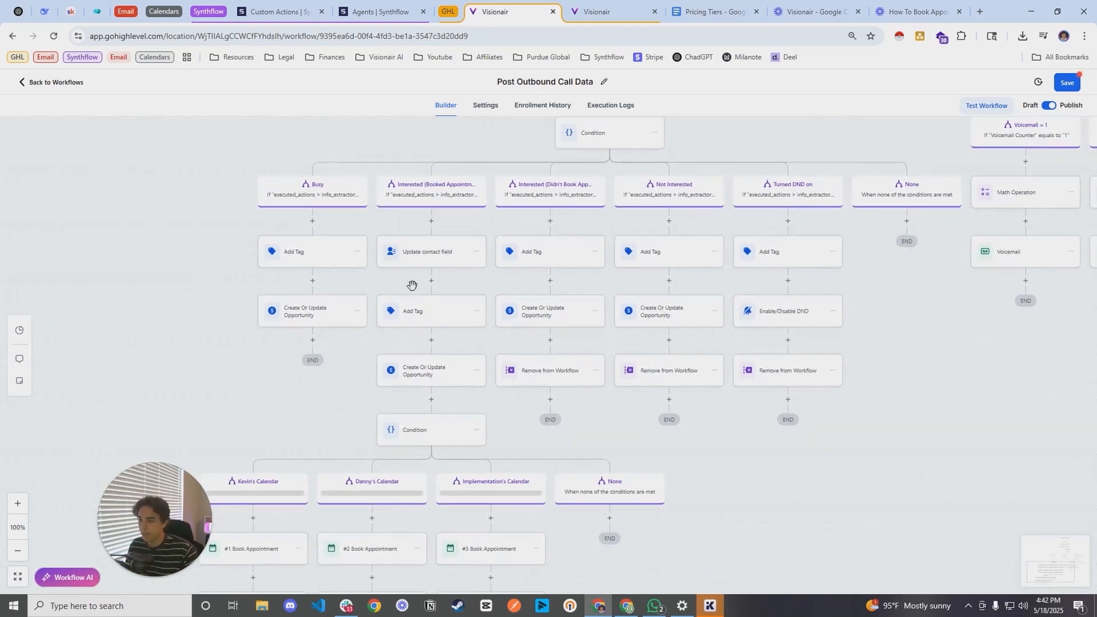
left_click(429, 254)
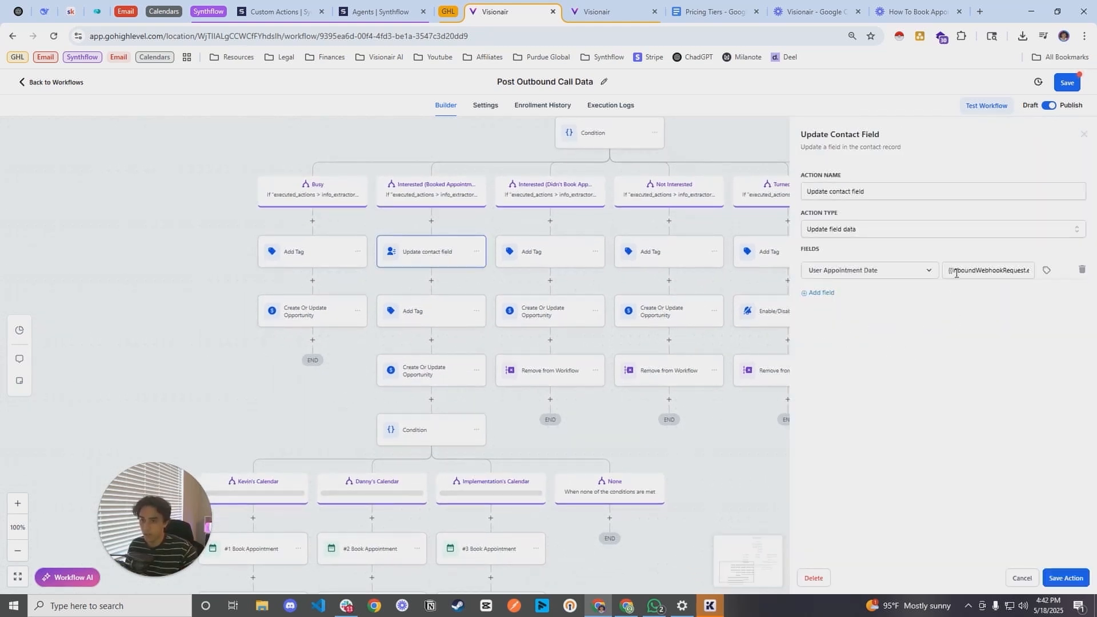
left_click_drag(947, 268, 1047, 280)
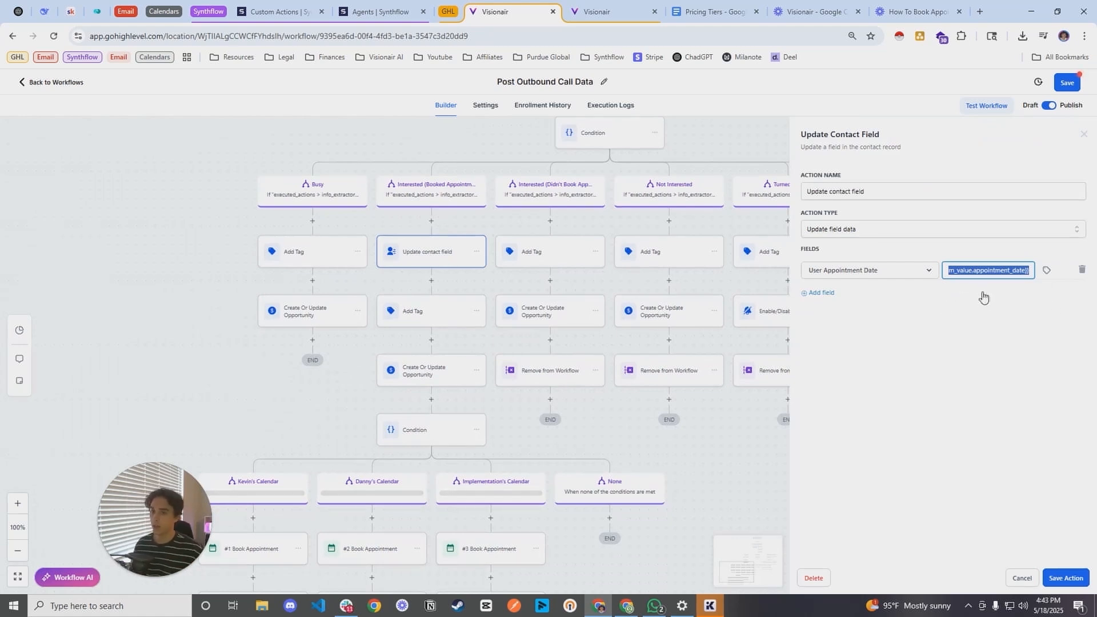
Switch to the Synthflow agent and look at the appointment_date information extractor among its After the Call actions
left_click(368, 12)
left_click(270, 5)
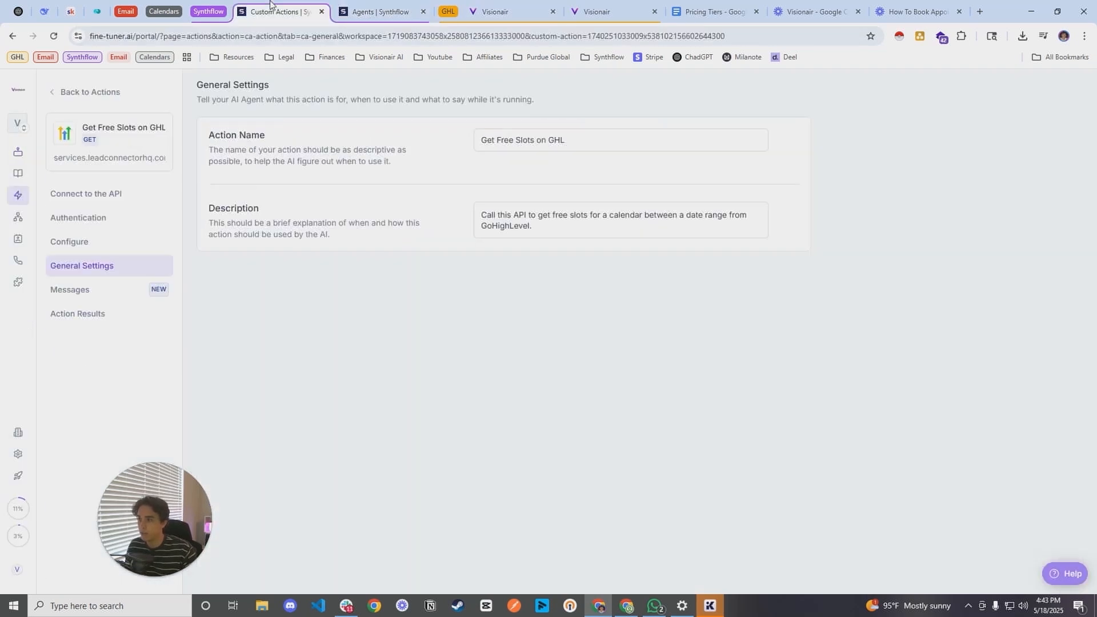
left_click(379, 11)
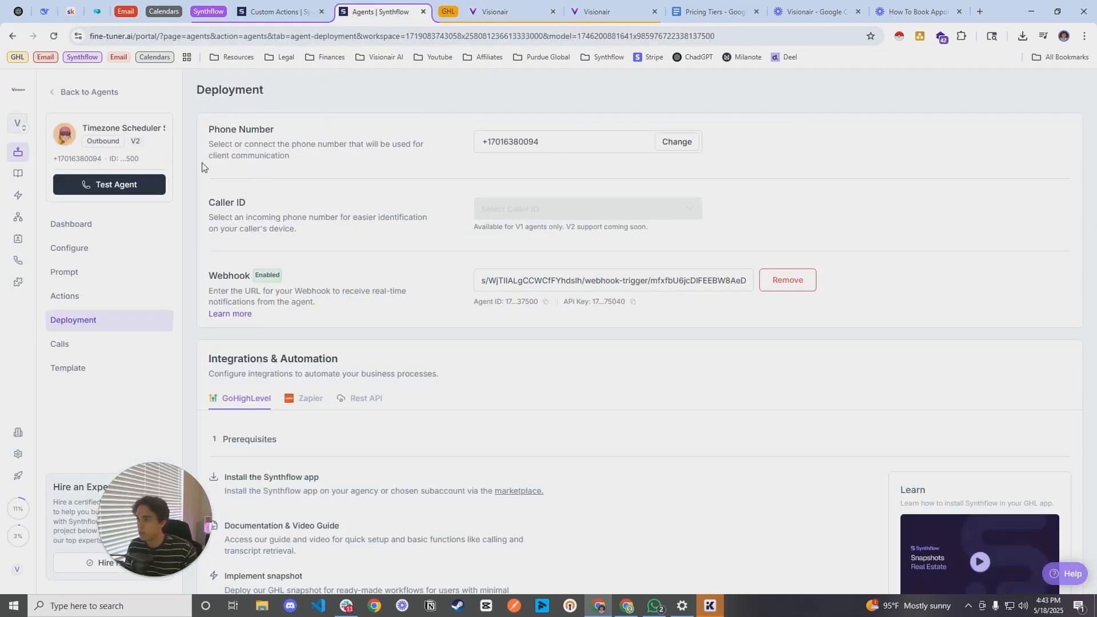
left_click(86, 297)
left_click(436, 126)
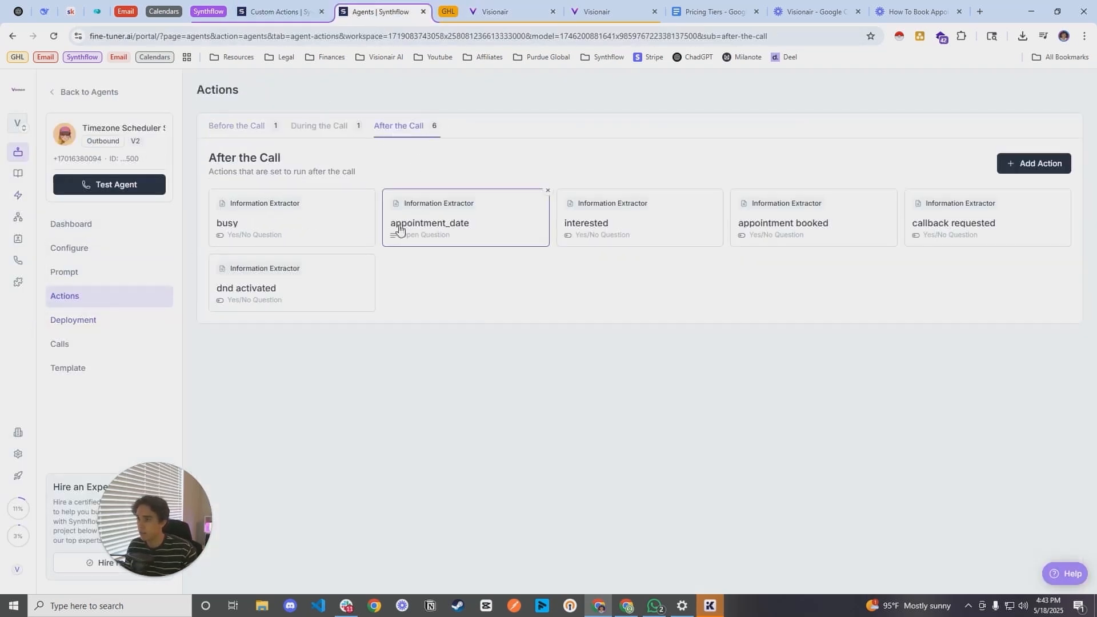
left_click(522, 235)
left_click(708, 213)
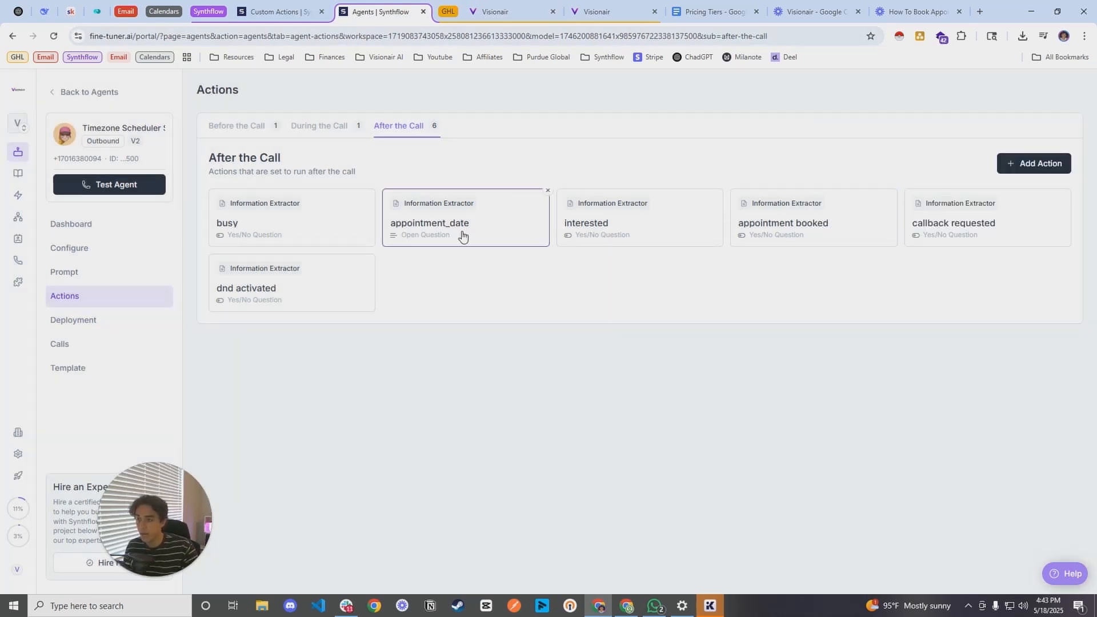
Return to the GoHighLevel workflow and review the booked-appointment branch's Add Tag and Create Or Update Opportunity actions
left_click(506, 9)
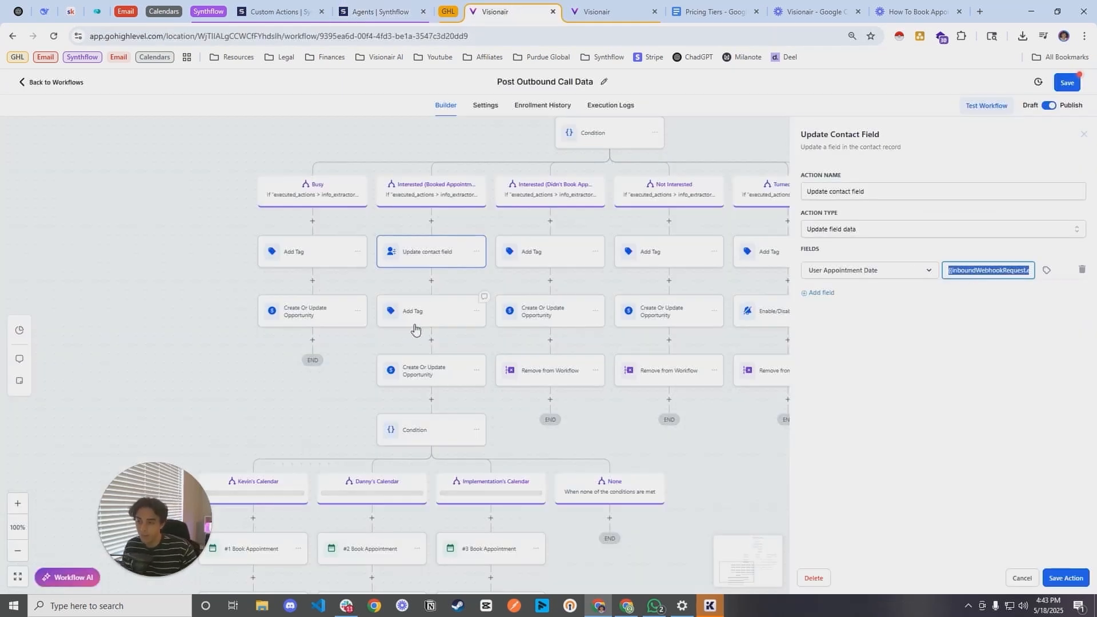
left_click(432, 318)
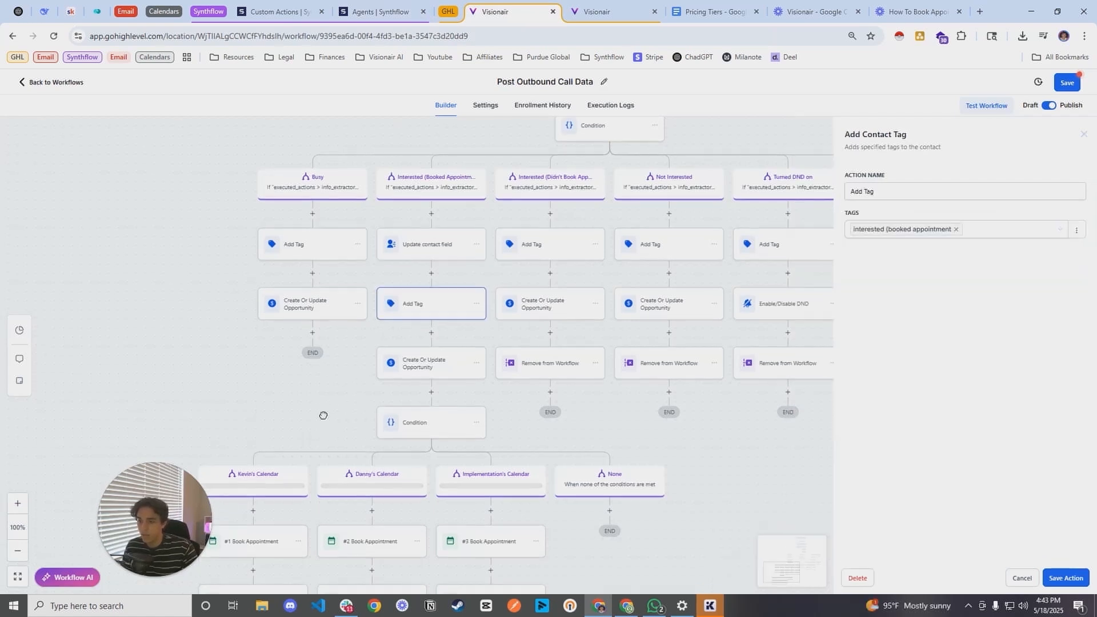
left_click(424, 364)
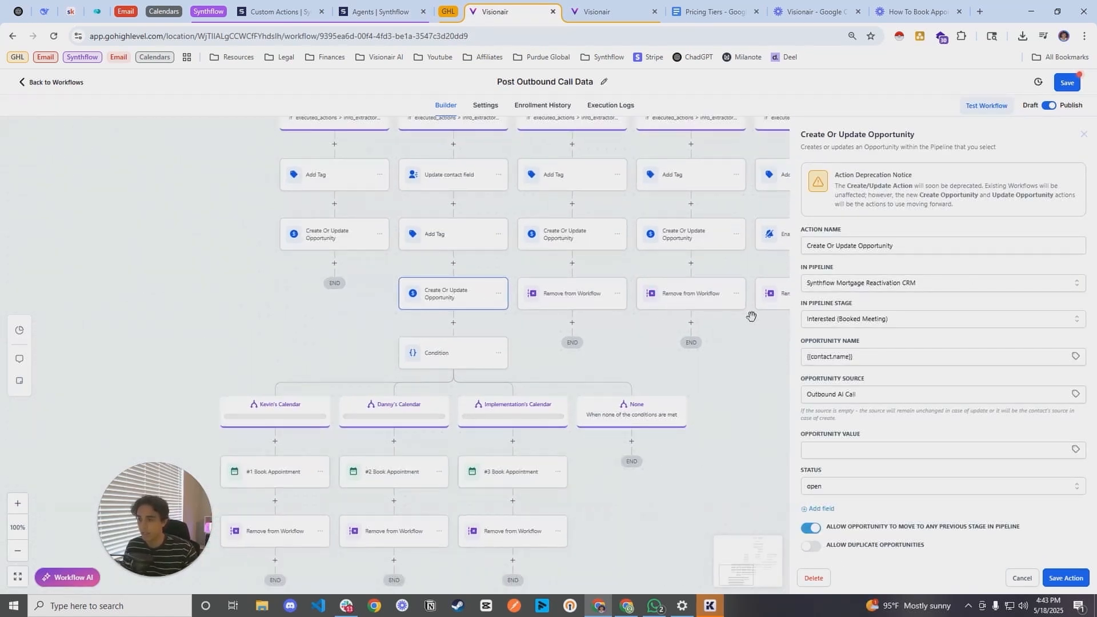
scroll(659, 376, "down", 2)
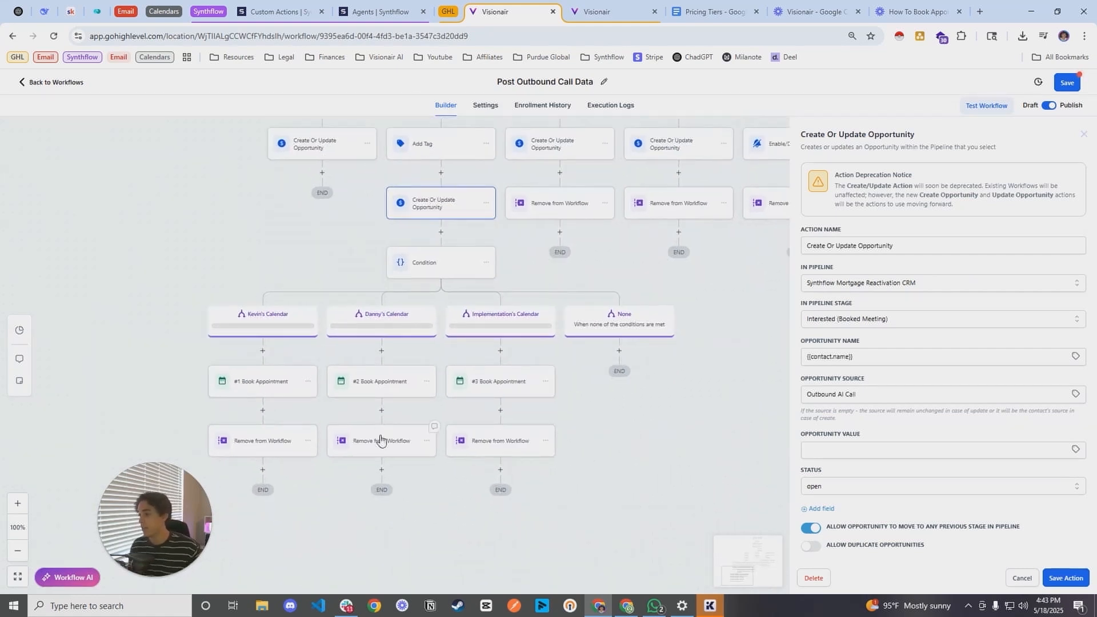
Open the #1 Book Appointment action and inspect its start date and time value and the Standard and Dynamic options
left_click(251, 382)
scroll(643, 336, "down", 1)
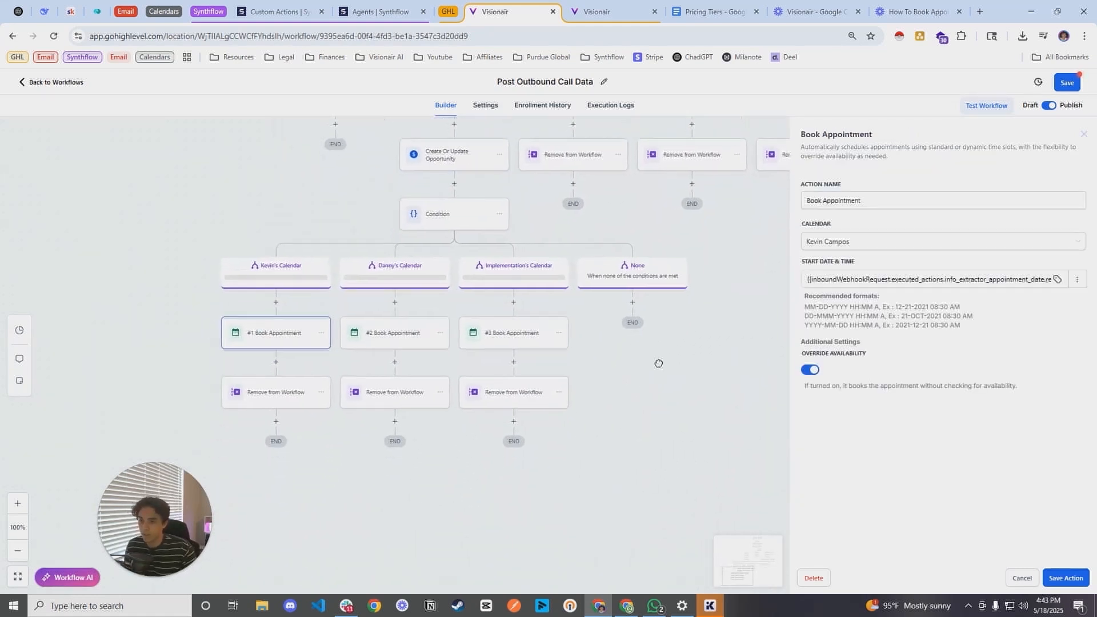
left_click(818, 279)
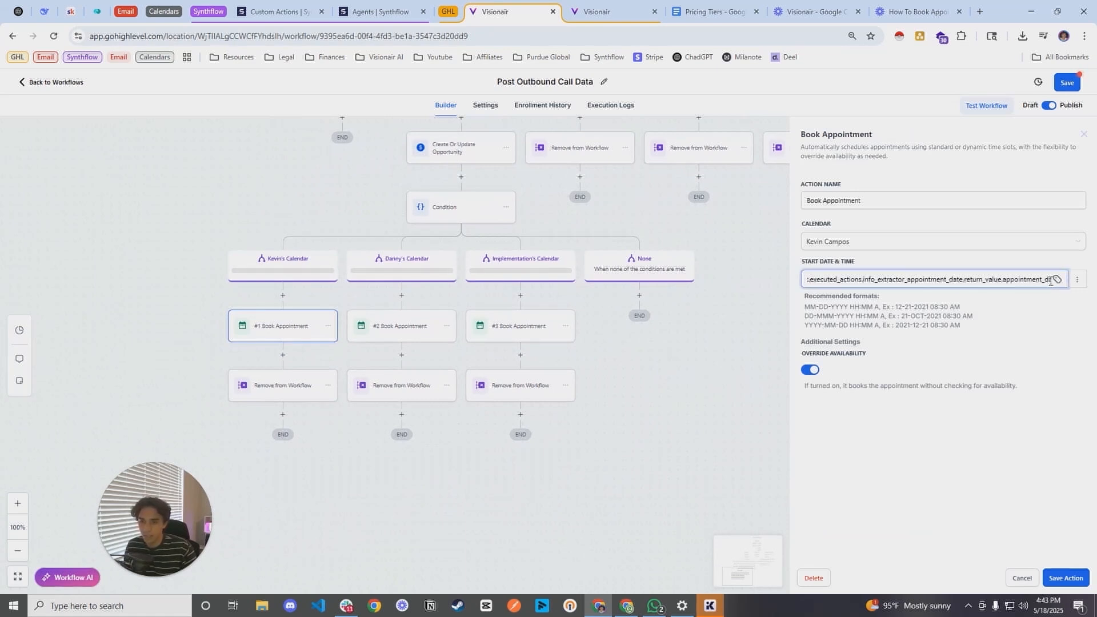
left_click(1078, 280)
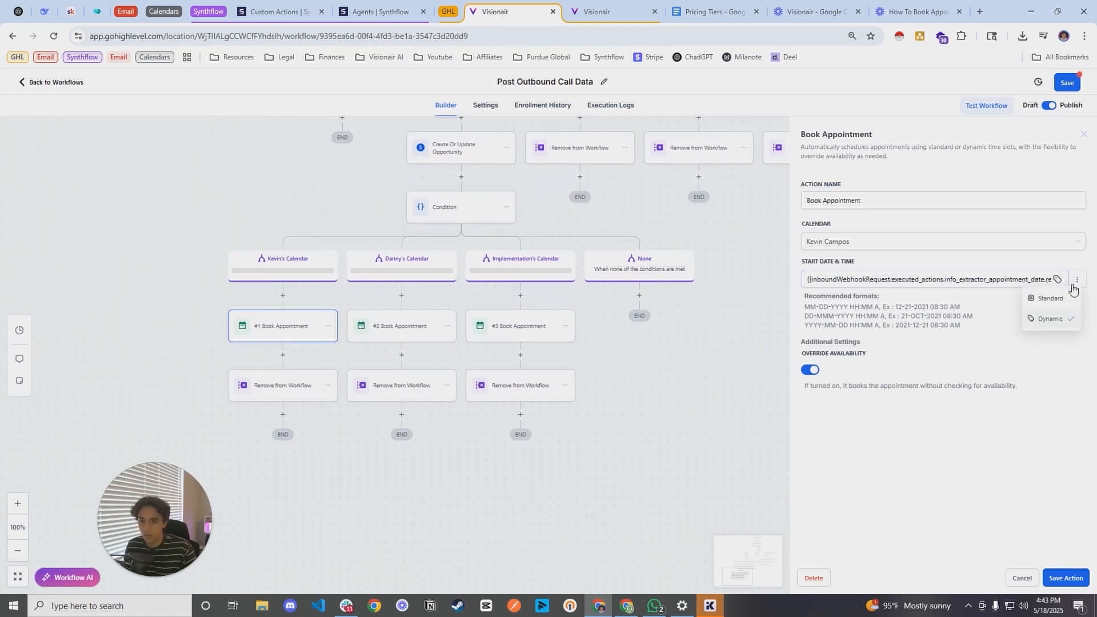
left_click(966, 245)
key("Escape")
Search the custom values for "appointm" and use return_value/appointment_date as the #1 Book Appointment action's start date and time
left_click(1058, 280)
type("ap")
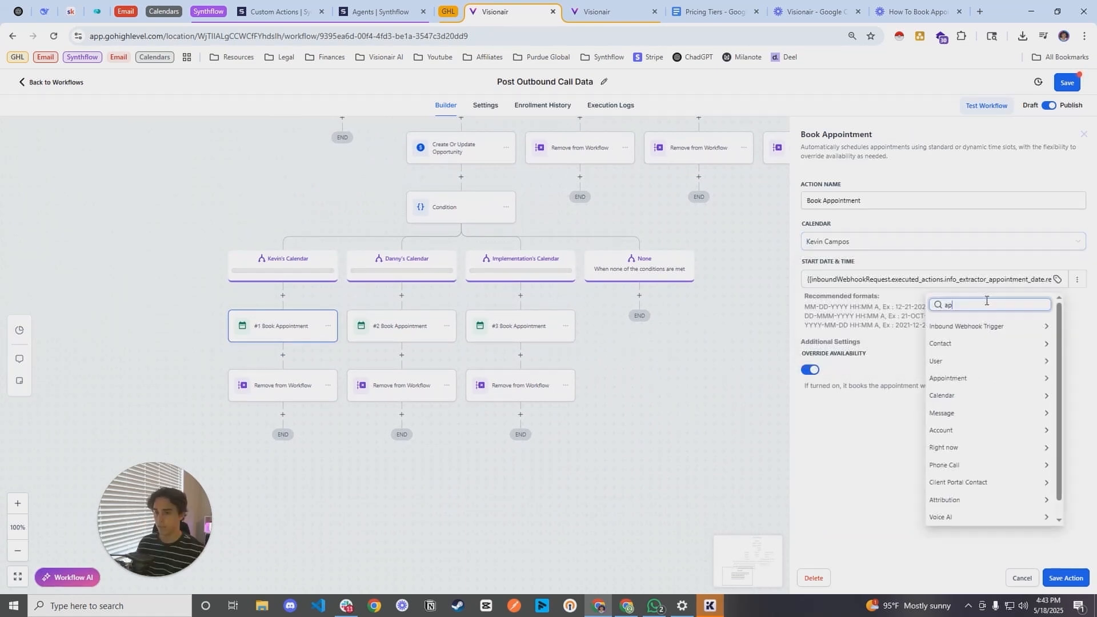
type("pointm")
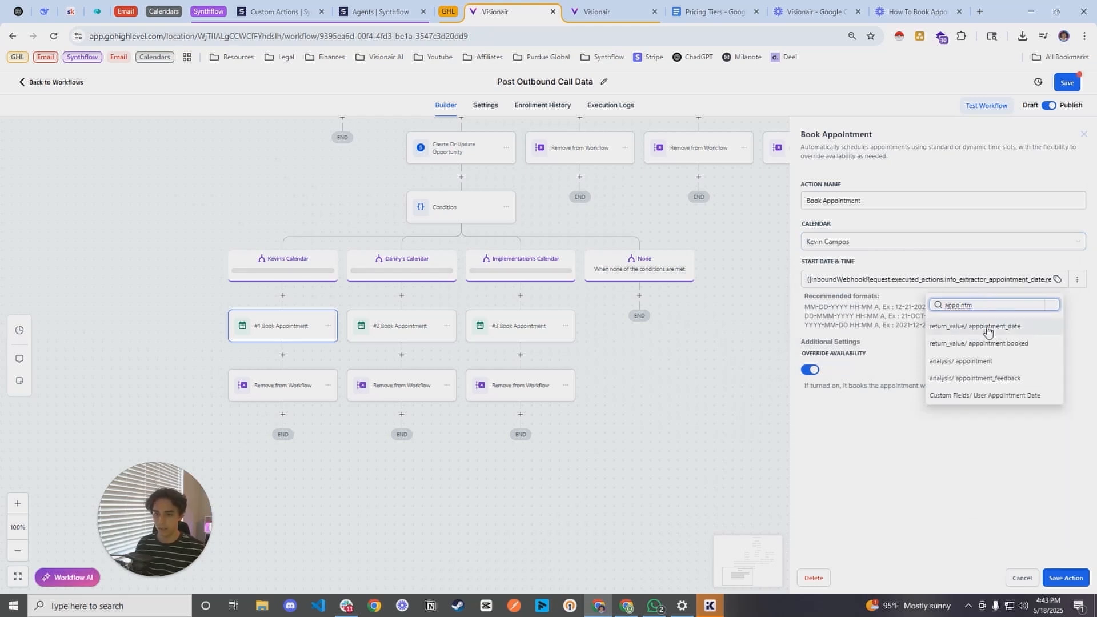
left_click(969, 329)
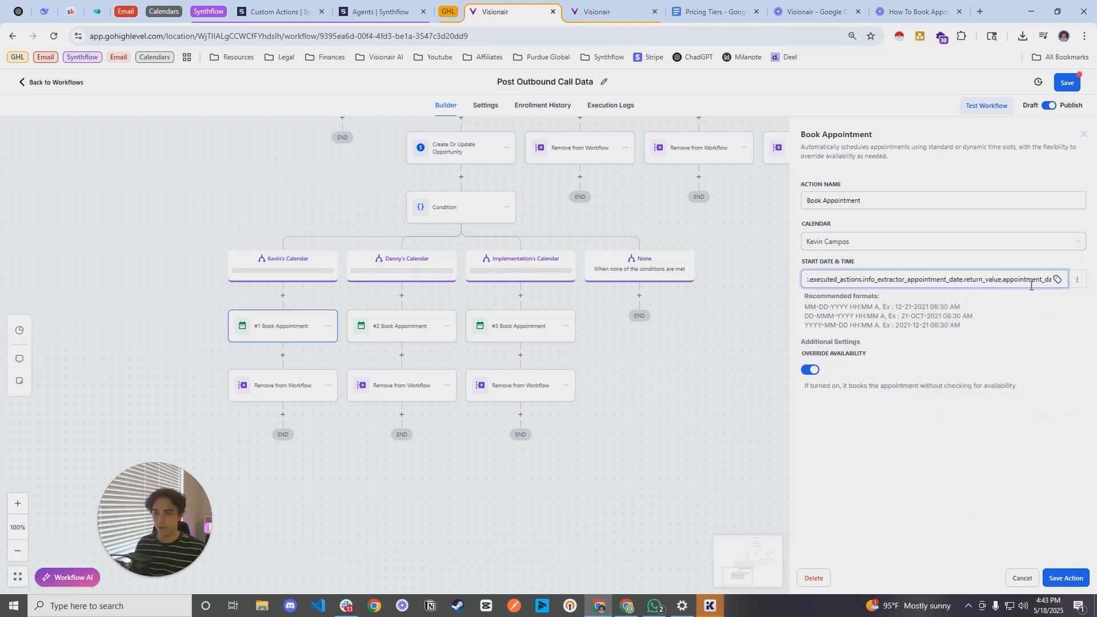
left_click(852, 361)
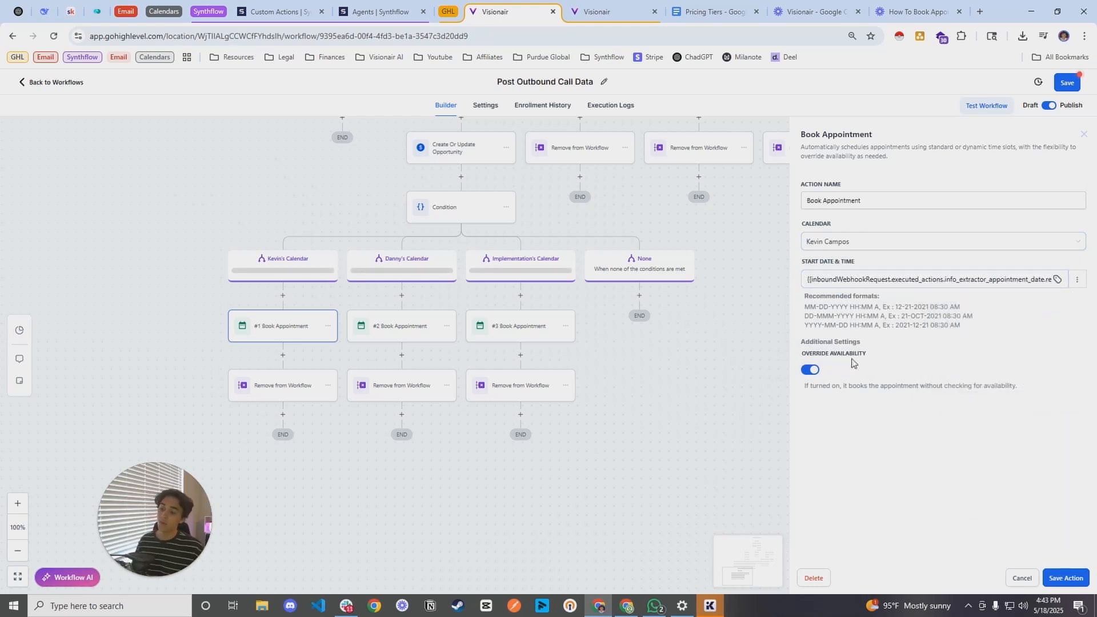